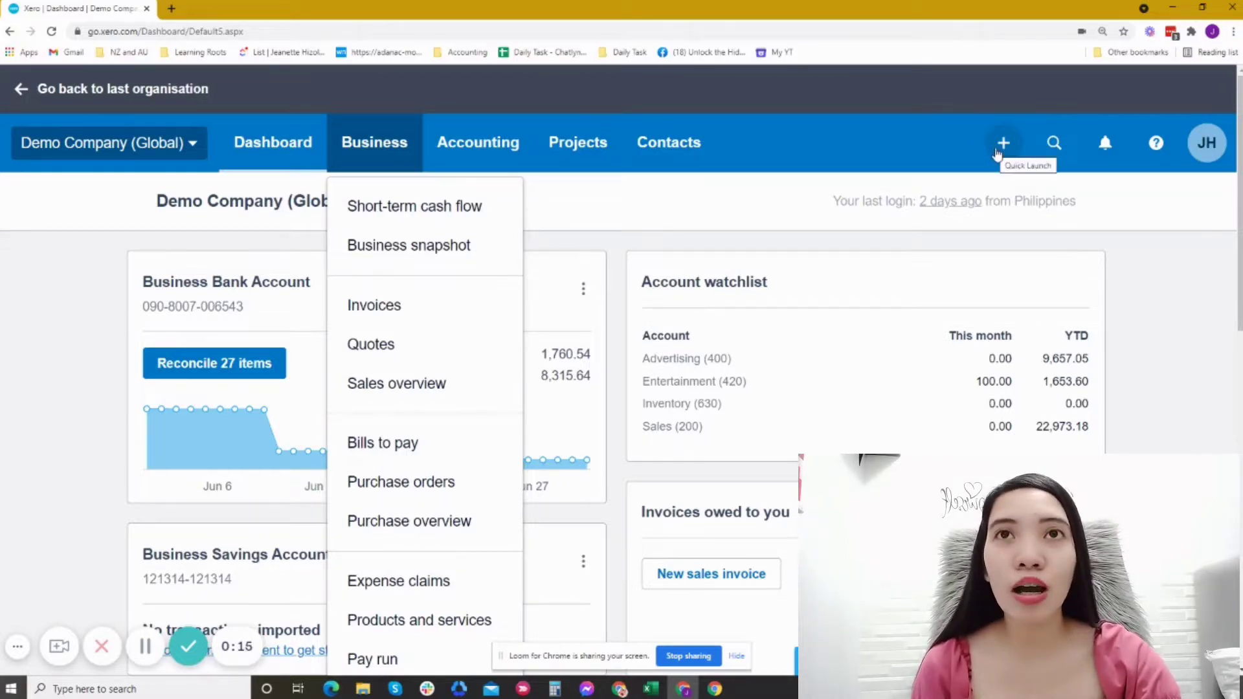
- Create a new bill and choose Coco Cafe as the supplier it is from
{"action": "left_click", "coordinate": [999, 154]}
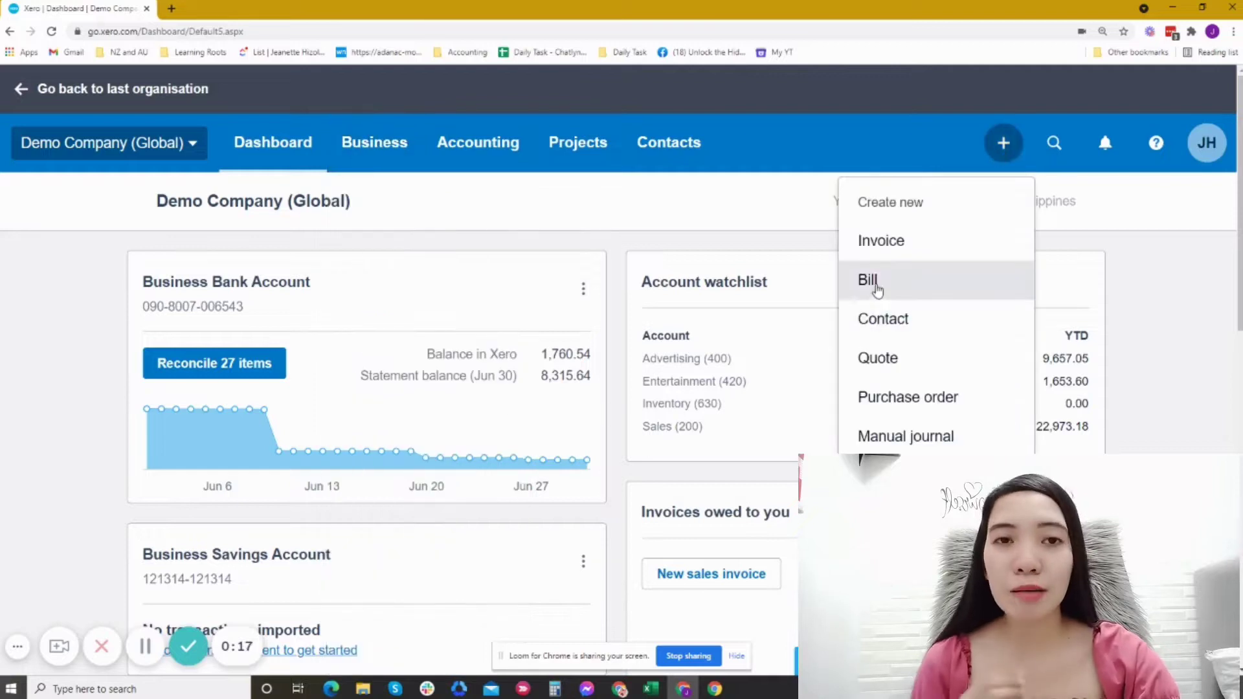
{"action": "left_click", "coordinate": [874, 286]}
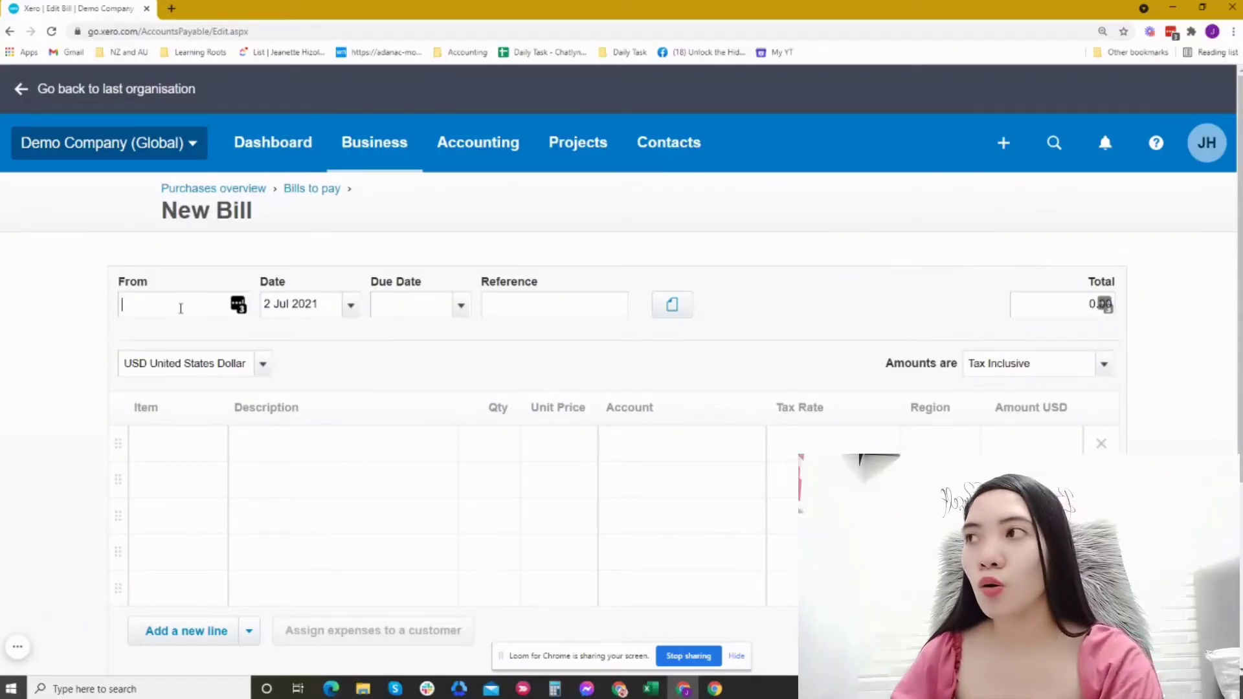
{"action": "type", "text": "Coco"}
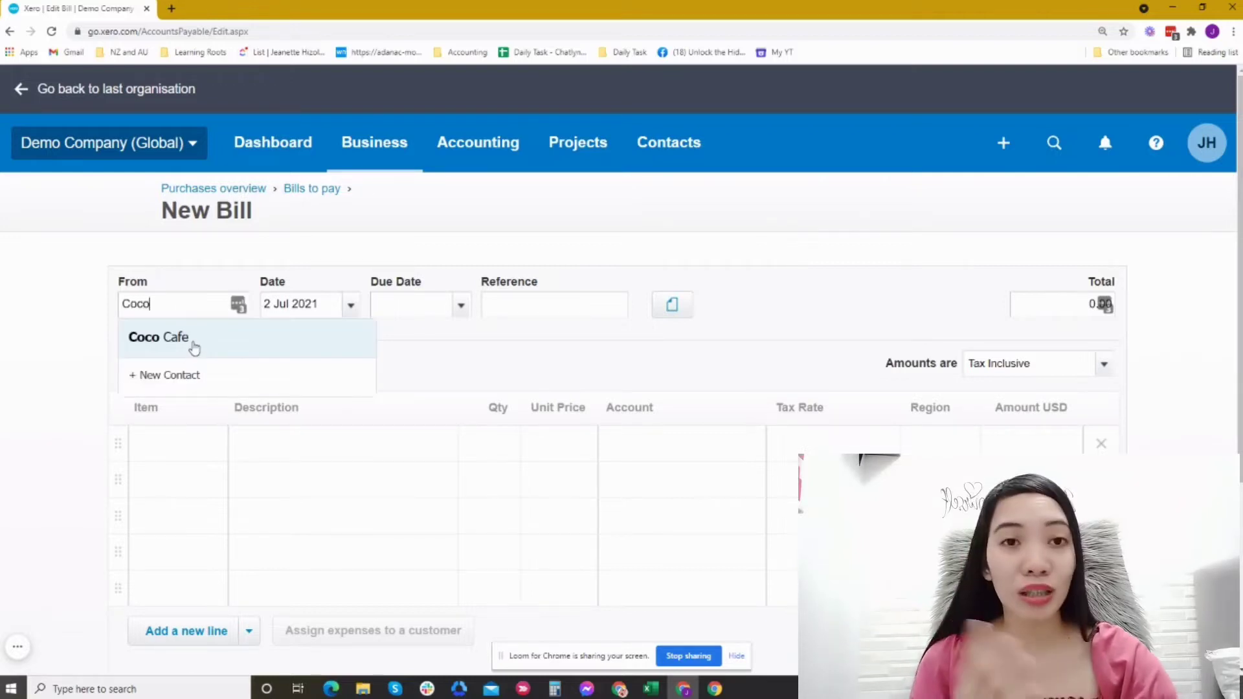
{"action": "left_click", "coordinate": [193, 349]}
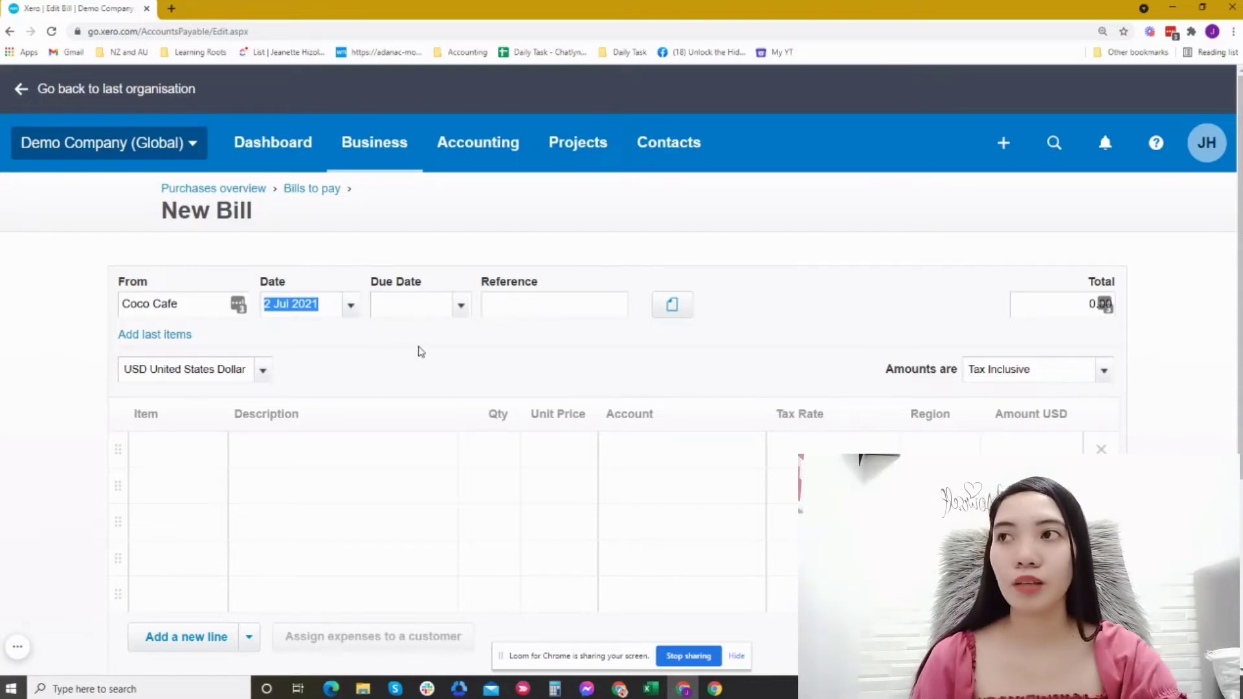
- Set the bill's due date to 2 Jul 2021
{"action": "left_click", "coordinate": [416, 307]}
{"action": "left_click", "coordinate": [462, 311]}
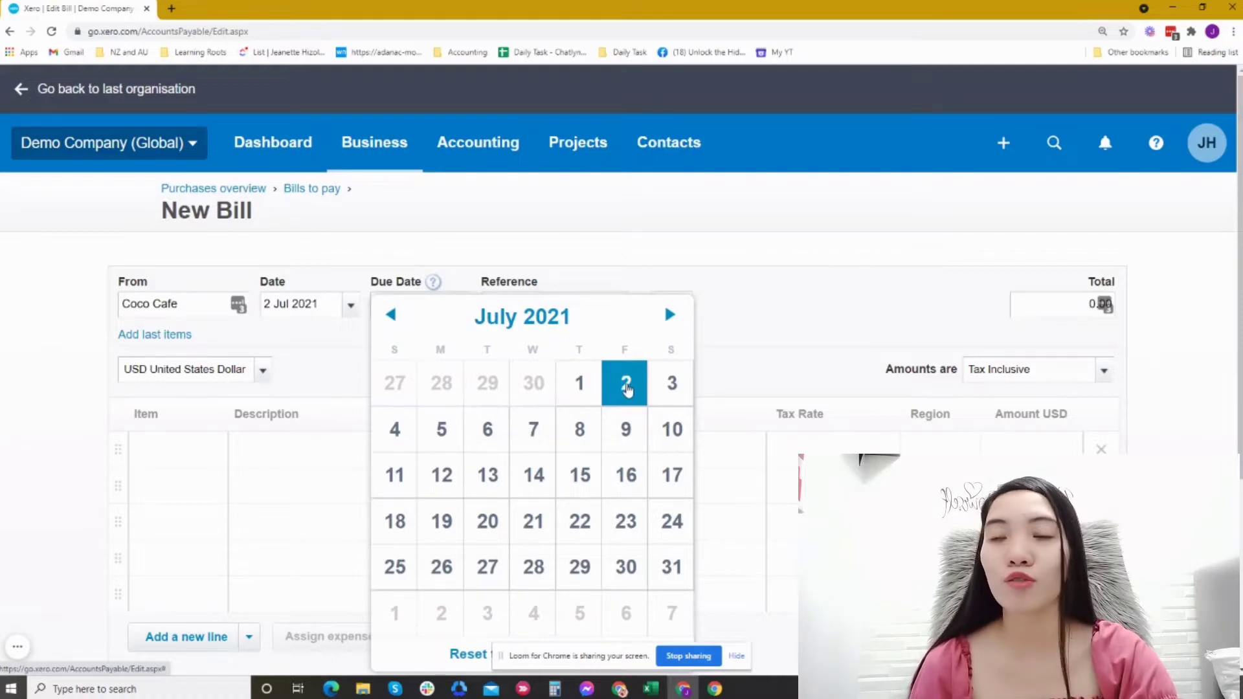
{"action": "left_click", "coordinate": [627, 387]}
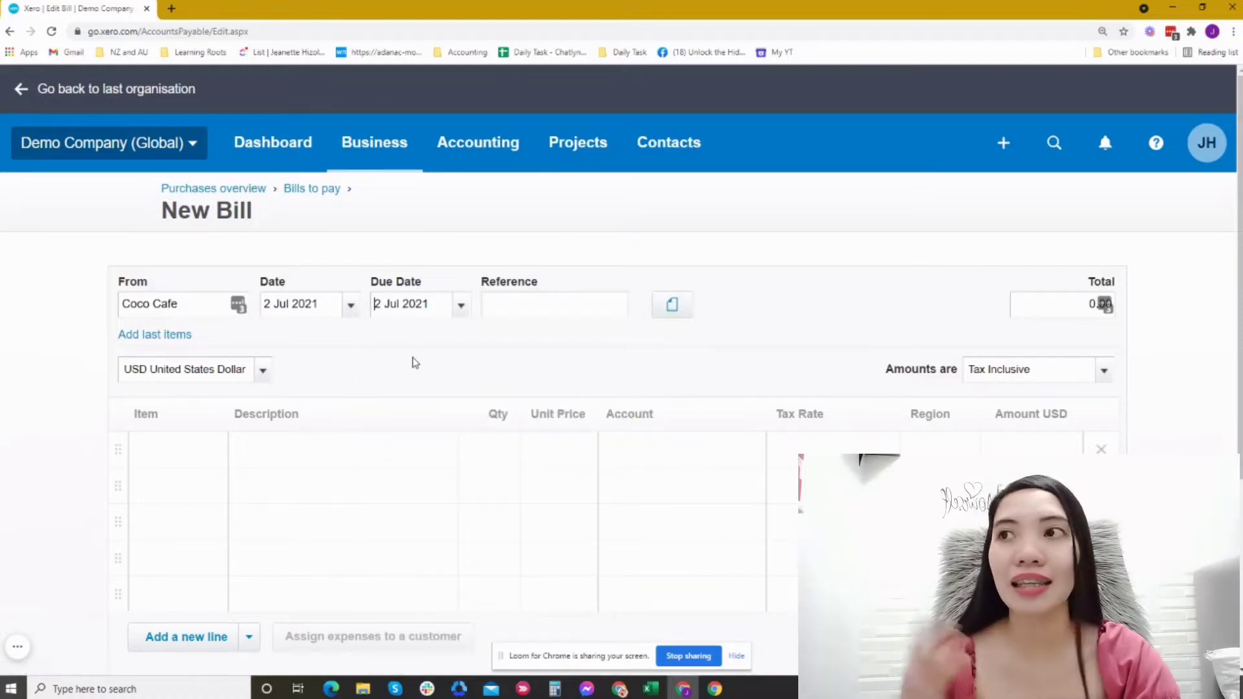
- Upload the file 3919554121.pdf from Downloads as a related file on the bill
{"action": "scroll", "coordinate": [415, 362], "scroll_direction": "down", "scroll_amount": 1}
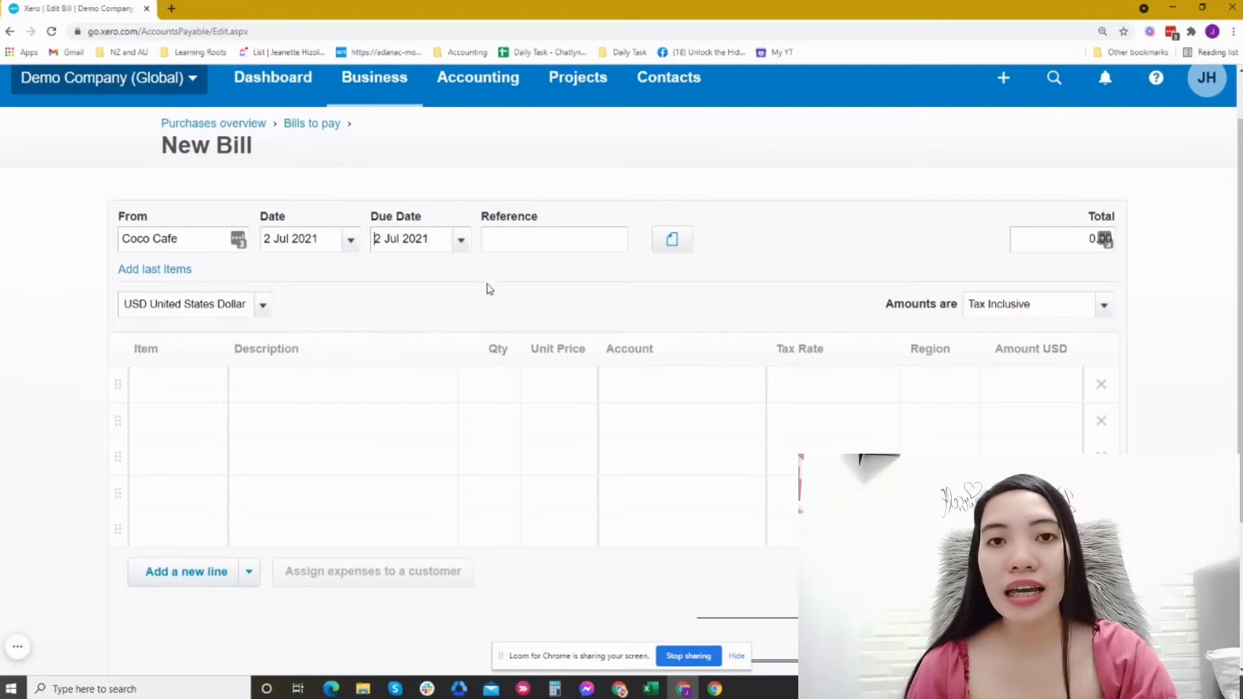
{"action": "left_click", "coordinate": [513, 239]}
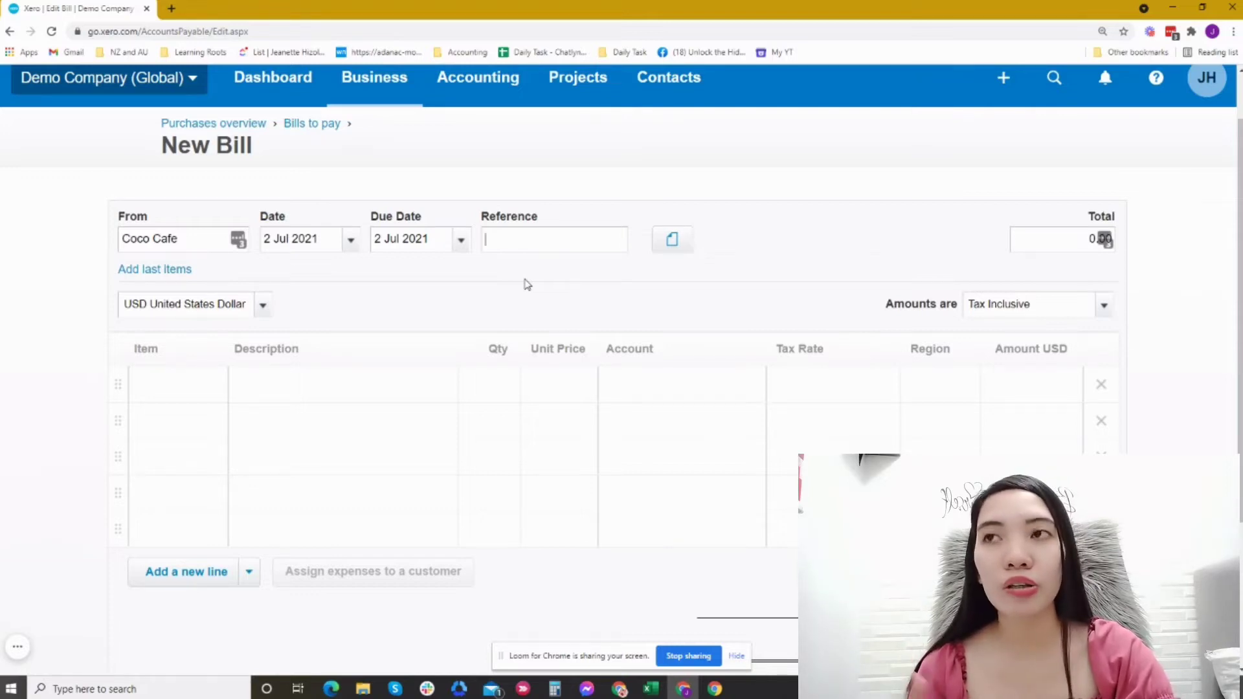
{"action": "left_click", "coordinate": [666, 245]}
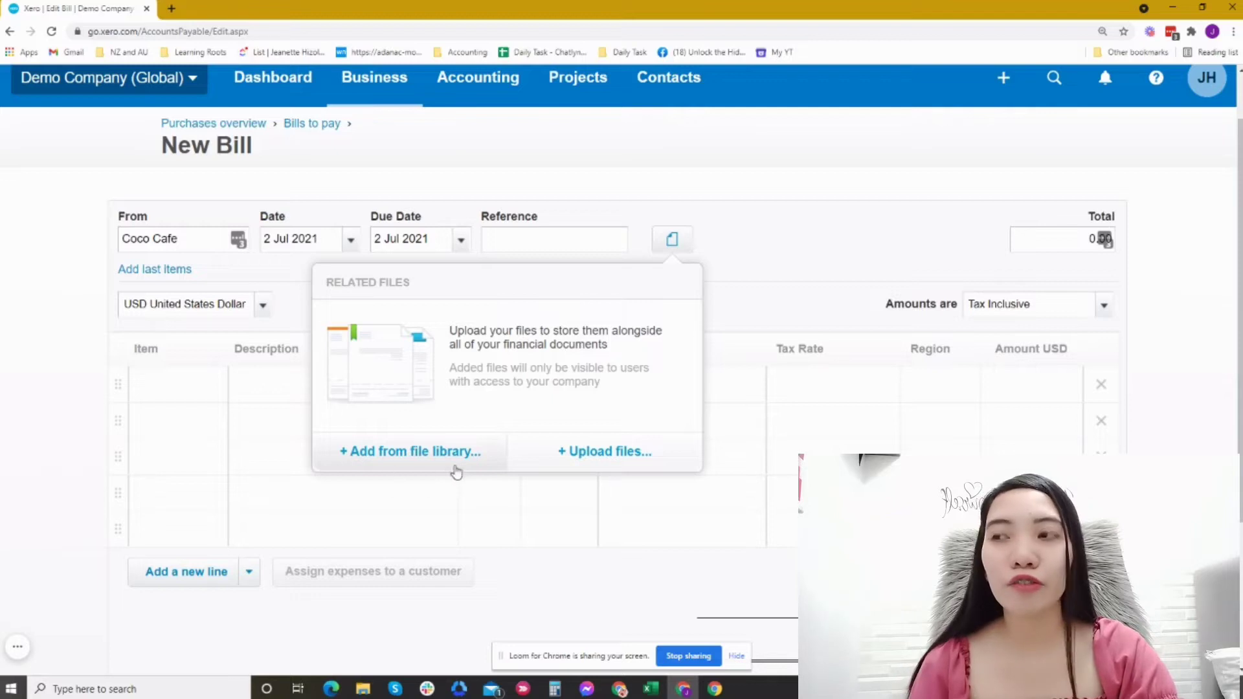
{"action": "left_click", "coordinate": [600, 461]}
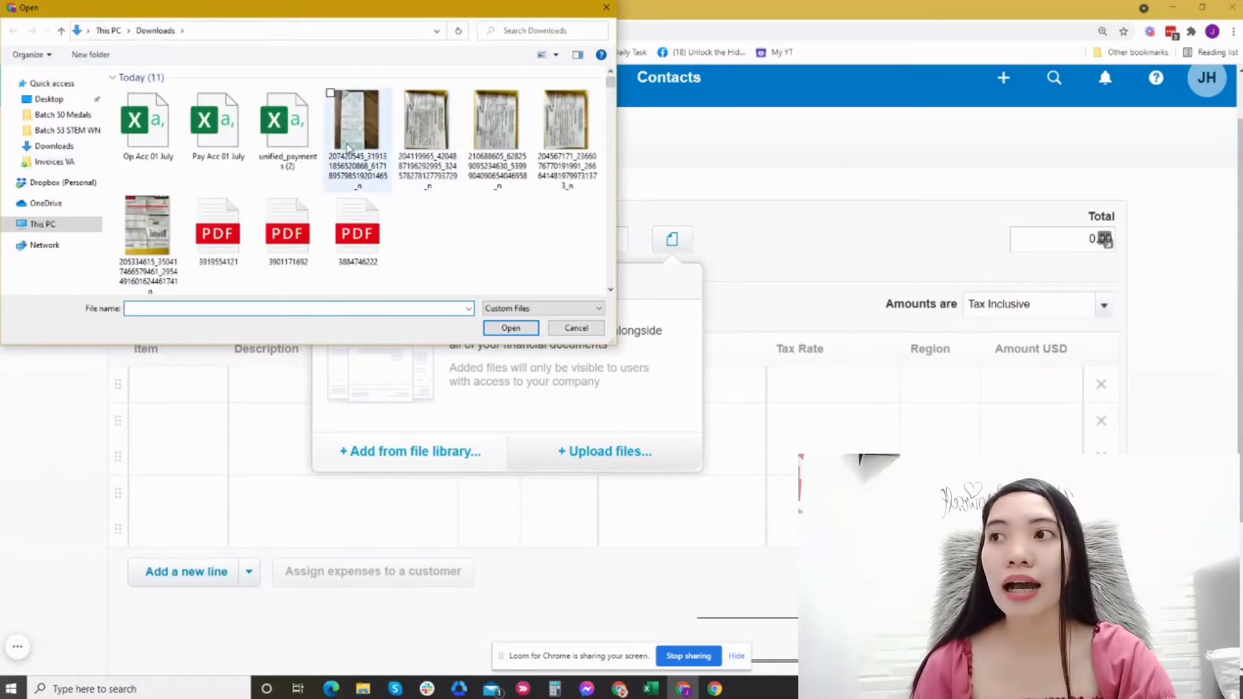
{"action": "left_click", "coordinate": [348, 147]}
{"action": "left_click", "coordinate": [219, 232]}
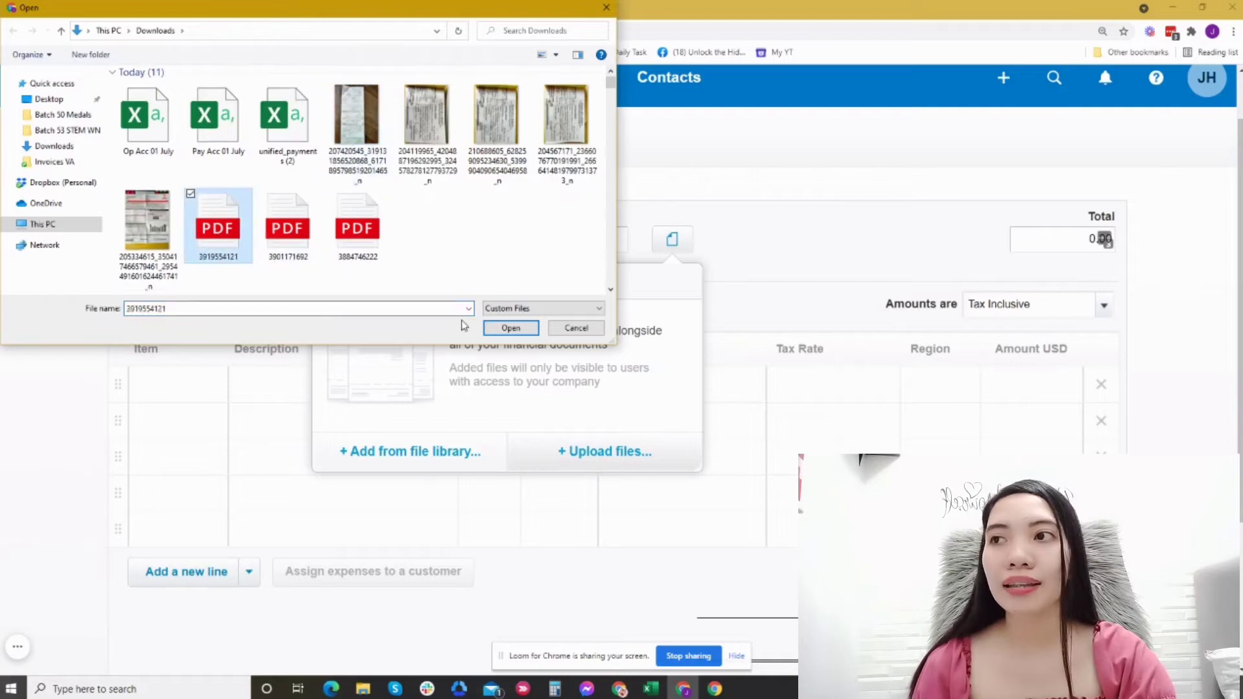
{"action": "left_click", "coordinate": [510, 327]}
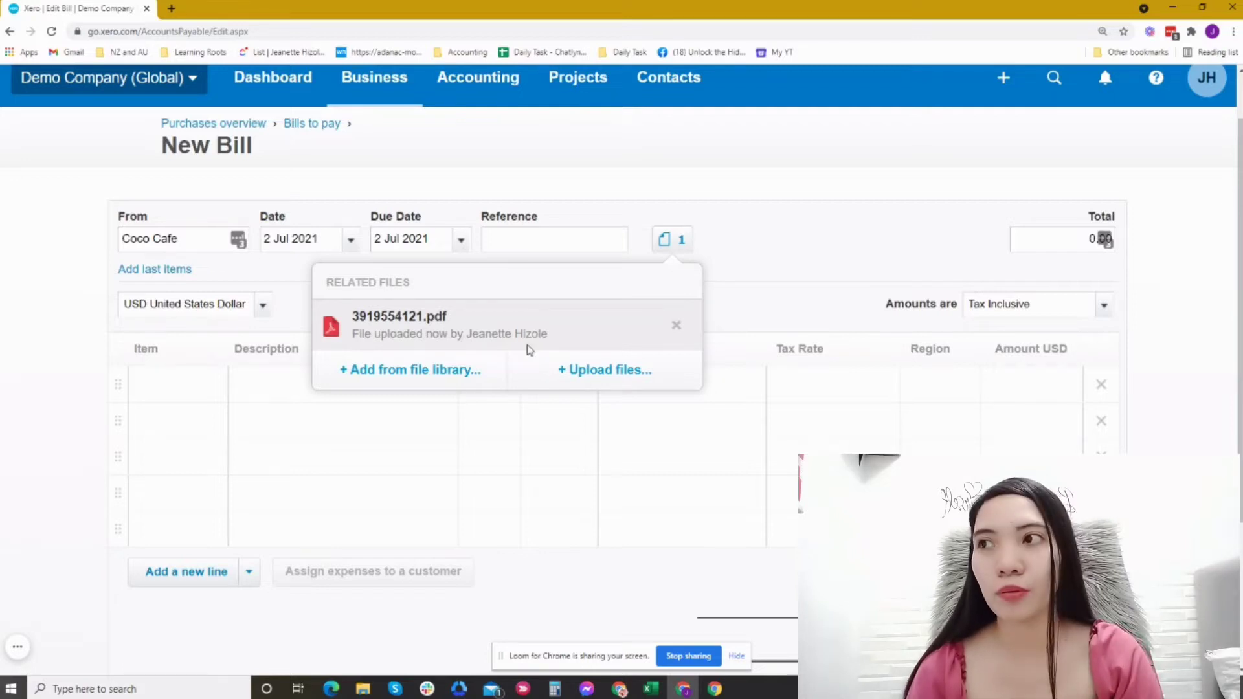
{"action": "left_click", "coordinate": [767, 256]}
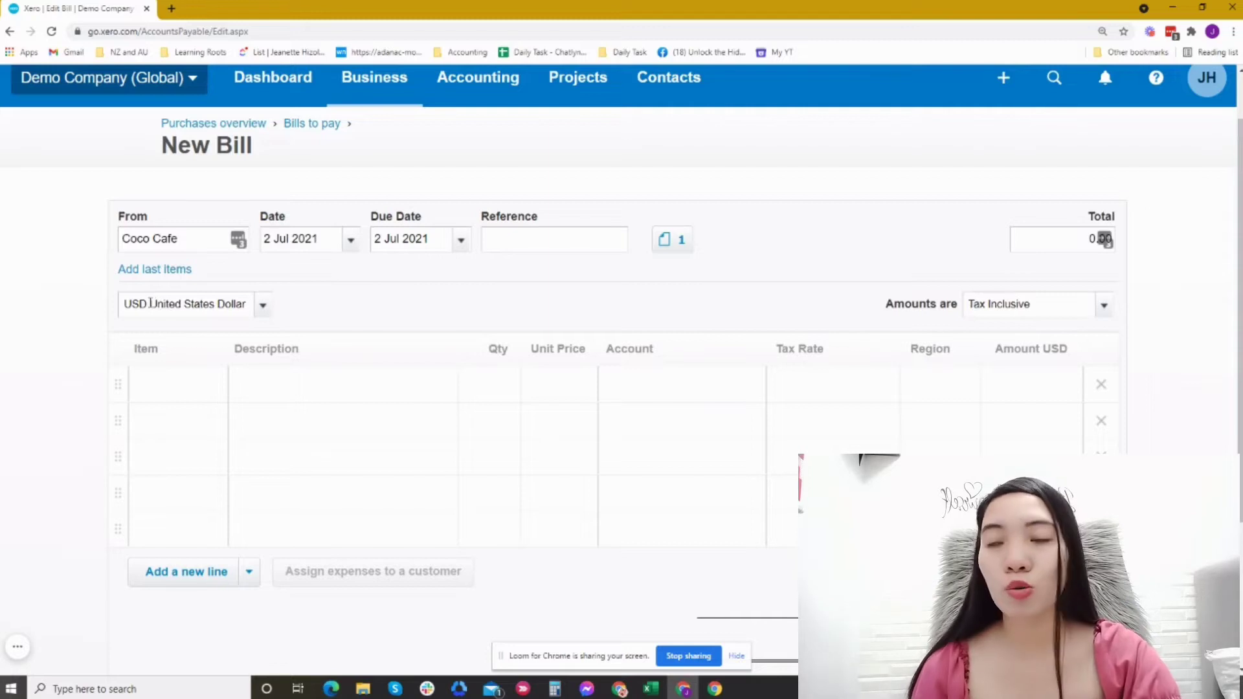
- Check the bill's currency options, keeping USD United States Dollar, and set the amounts to No Tax
{"action": "left_click", "coordinate": [264, 307]}
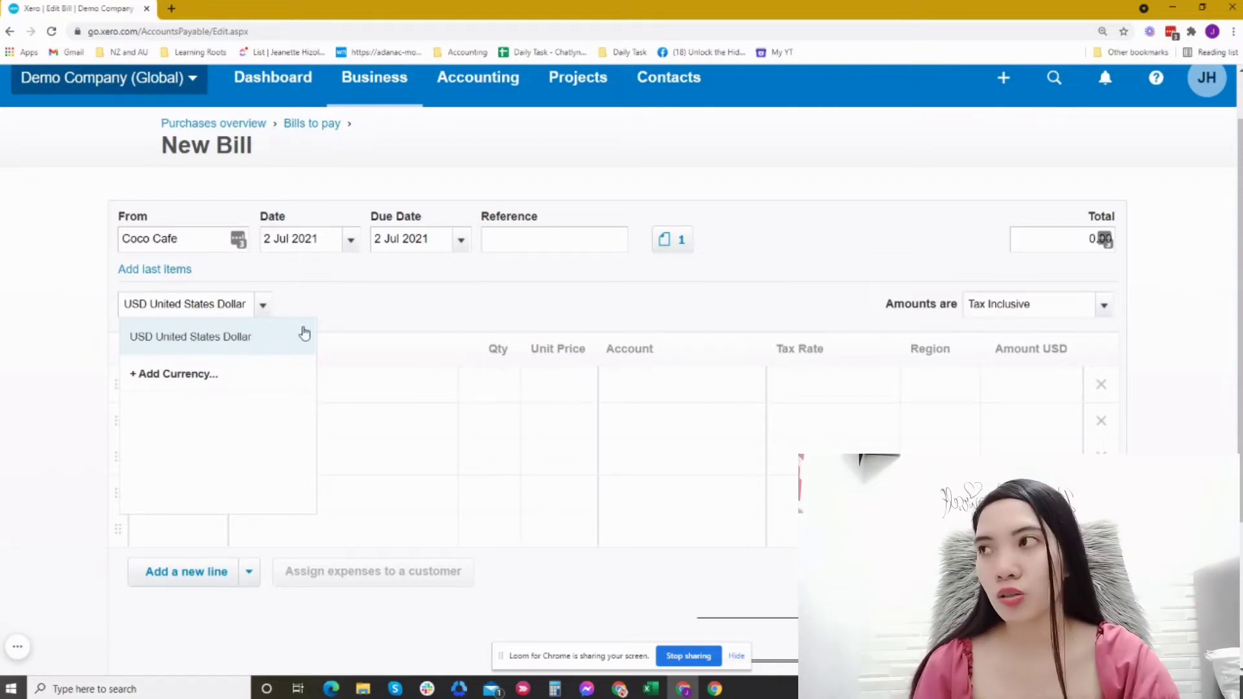
{"action": "left_click", "coordinate": [343, 302]}
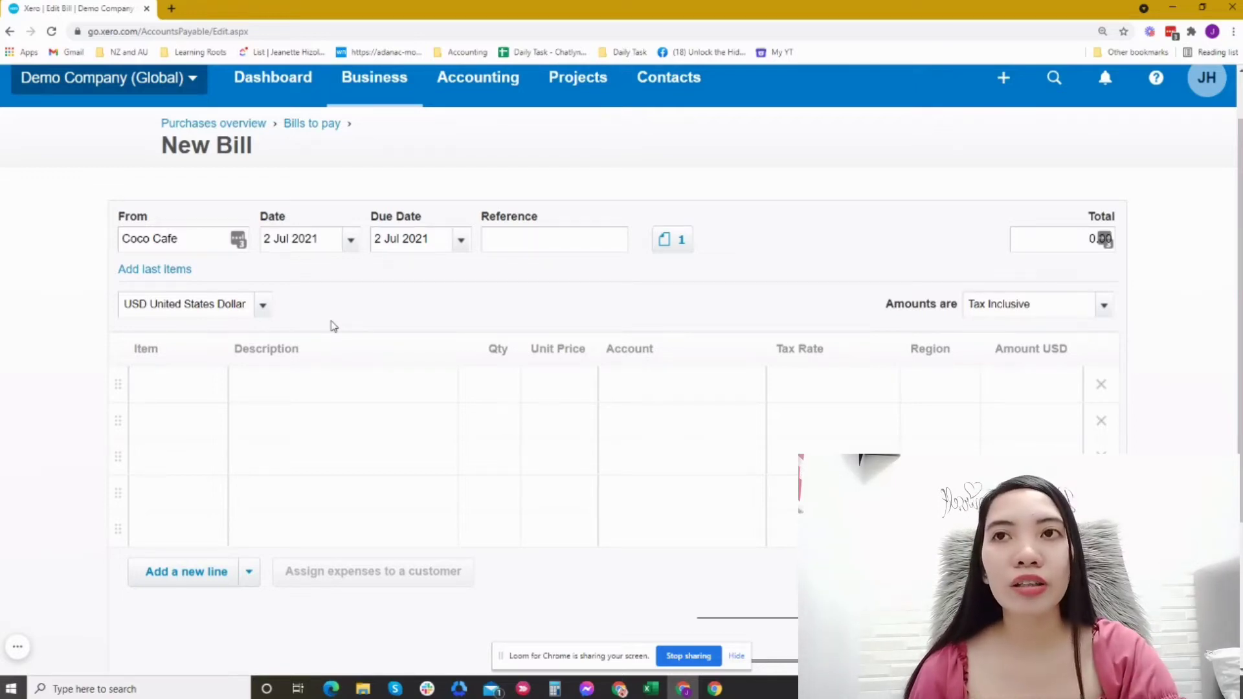
{"action": "left_click", "coordinate": [1105, 307]}
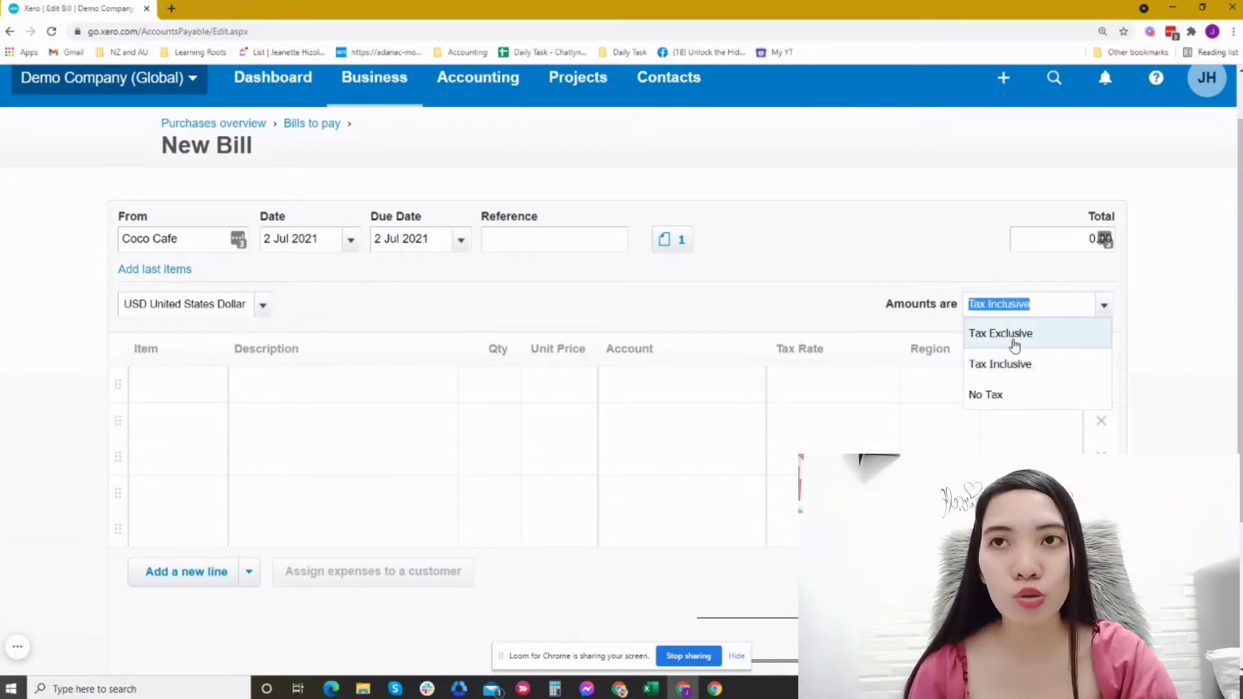
{"action": "left_click", "coordinate": [997, 400]}
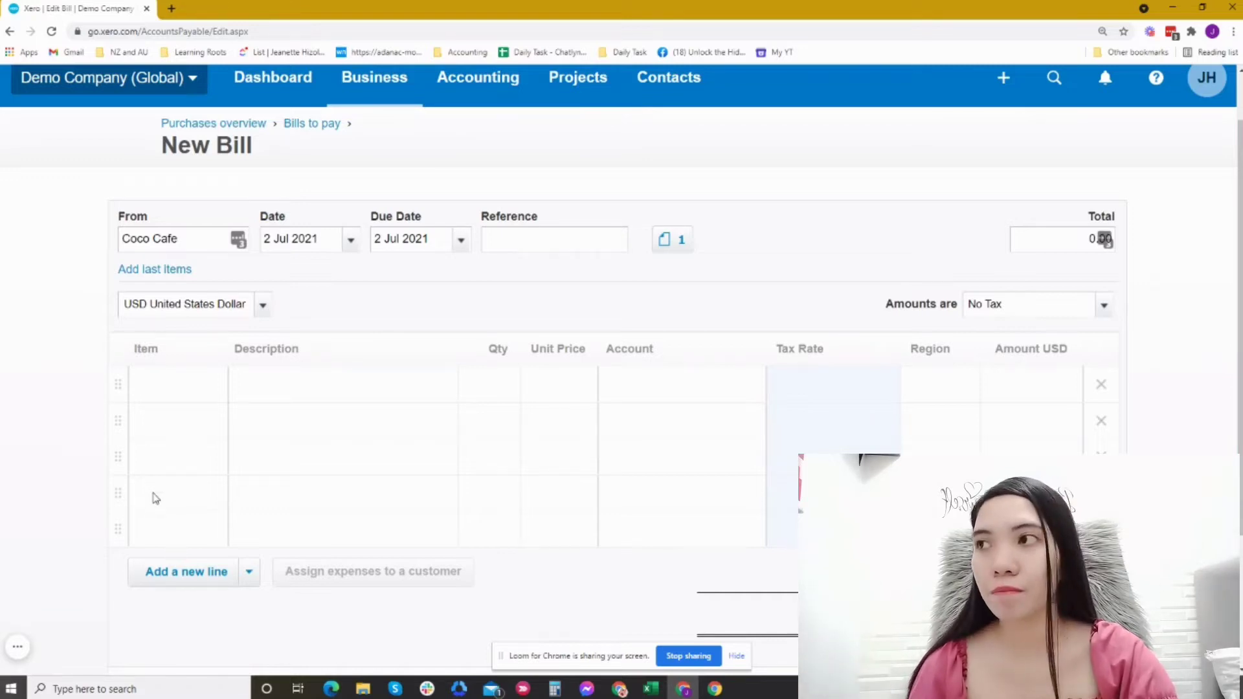
- Fill in the first bill line with the description Milk Tea, quantity 1 and unit price 100
{"action": "left_click", "coordinate": [262, 387]}
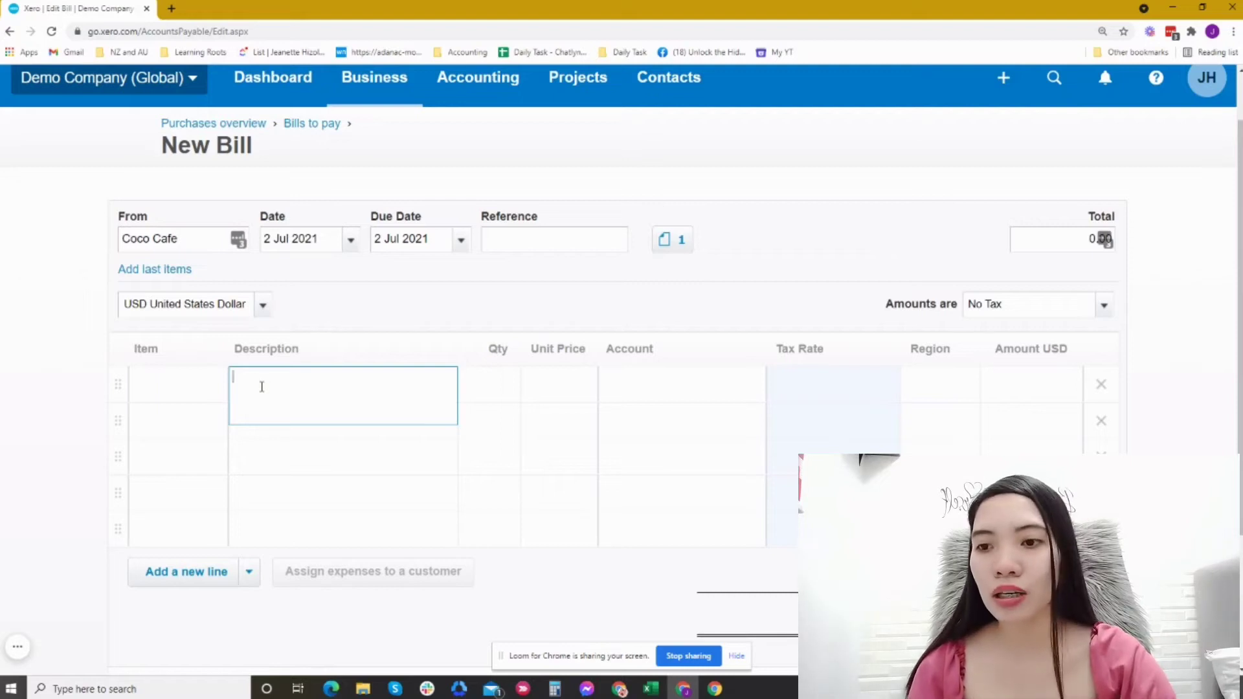
{"action": "type", "text": "Milk Tea"}
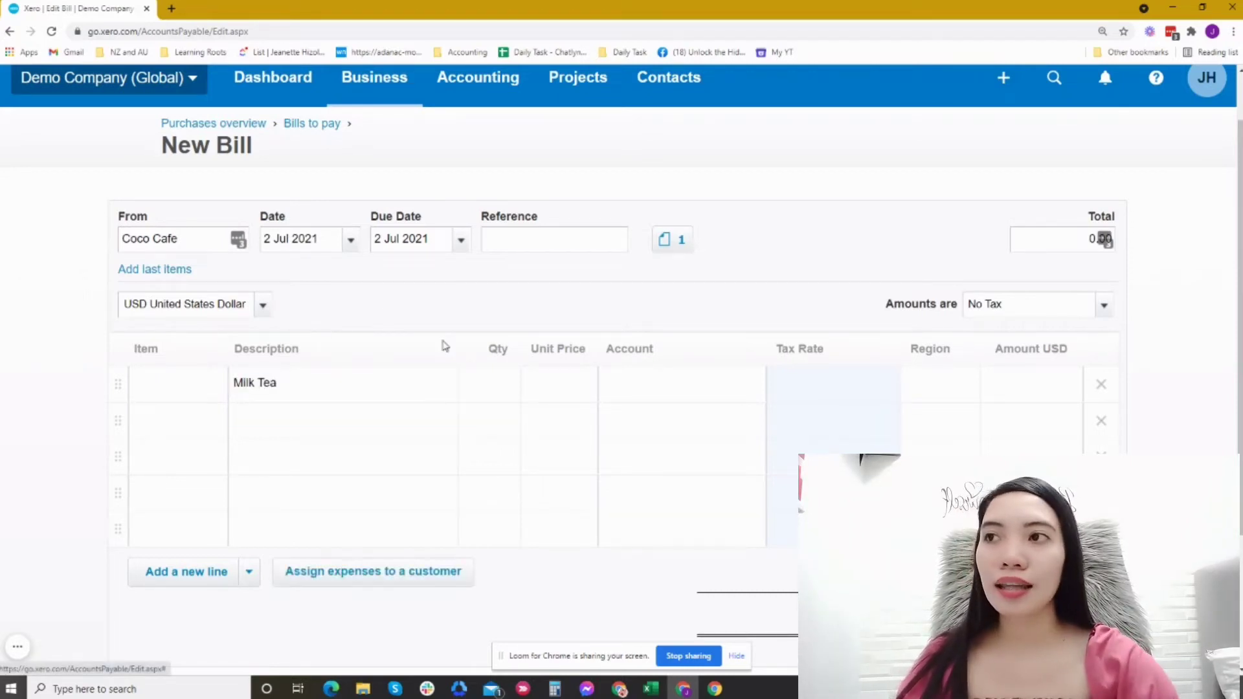
{"action": "left_click", "coordinate": [475, 388]}
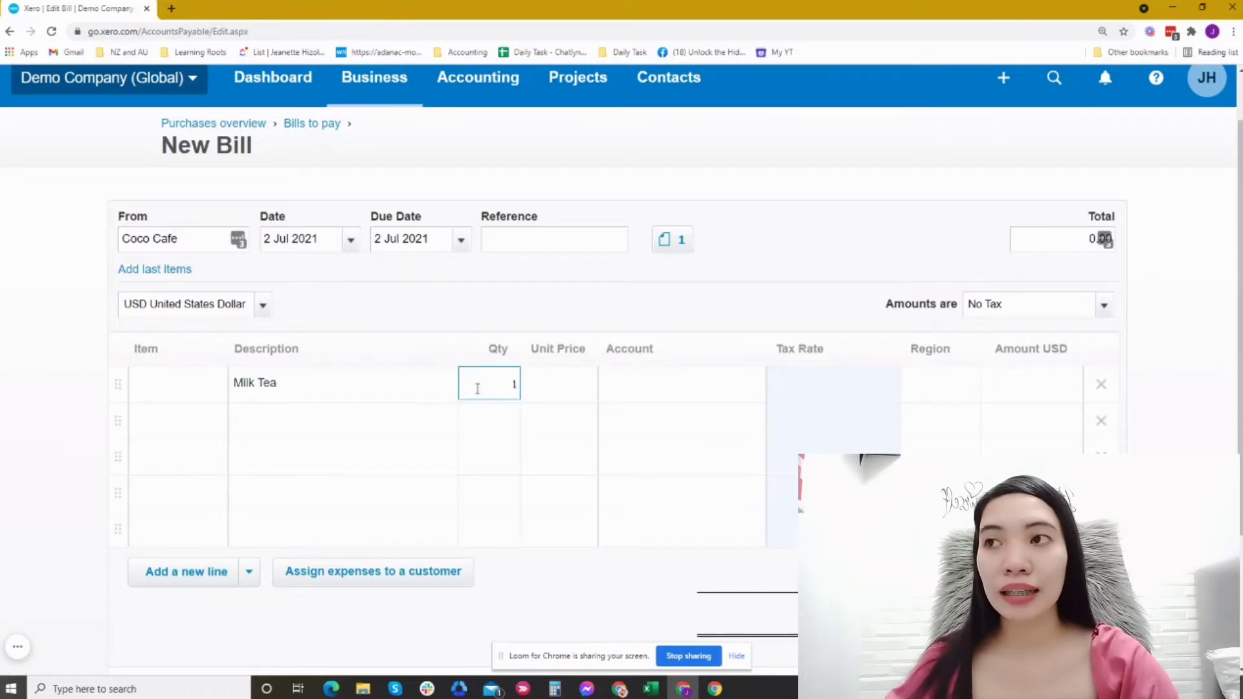
{"action": "type", "text": "1"}
{"action": "left_click", "coordinate": [548, 392]}
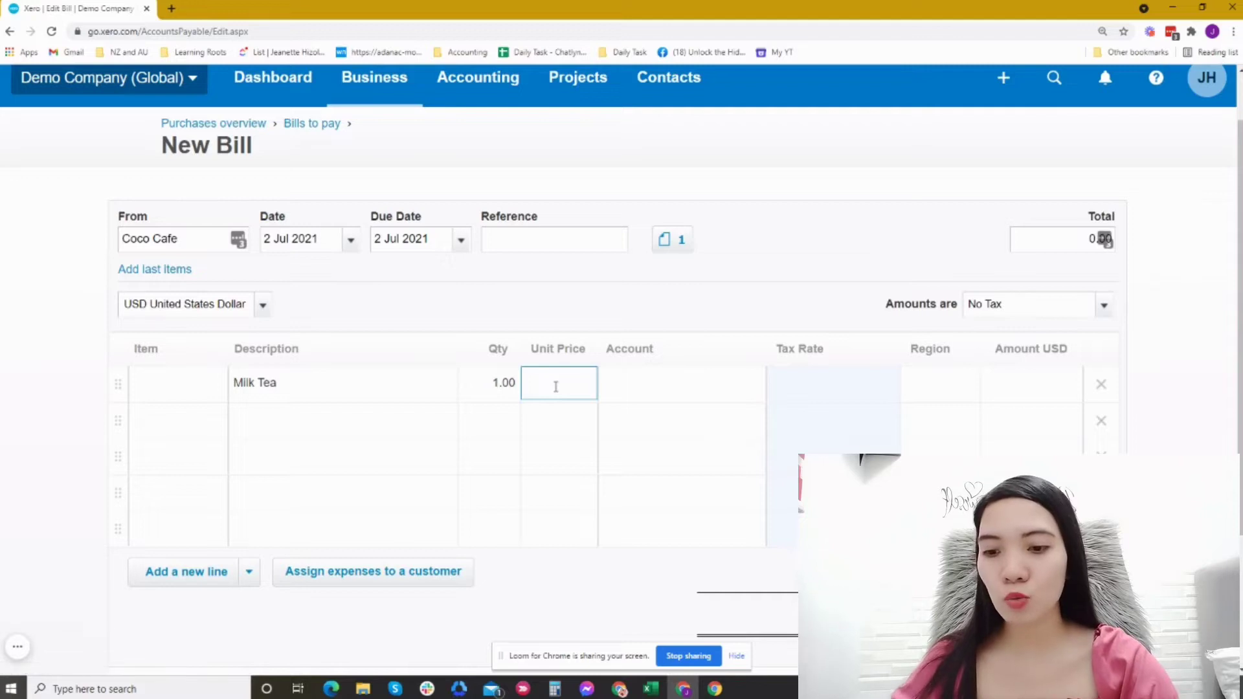
{"action": "type", "text": "100"}
{"action": "key", "text": "Tab"}
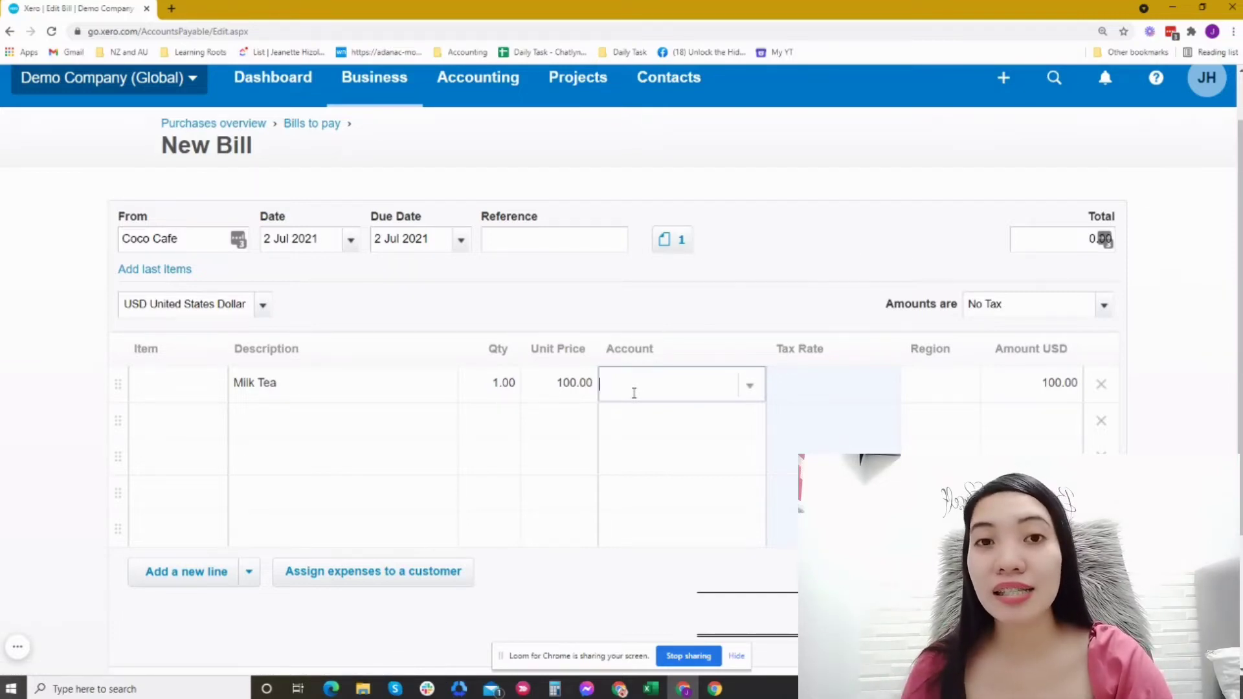
- Assign the Milk Tea line to the account 420 - Entertainment
{"action": "type", "text": "ent"}
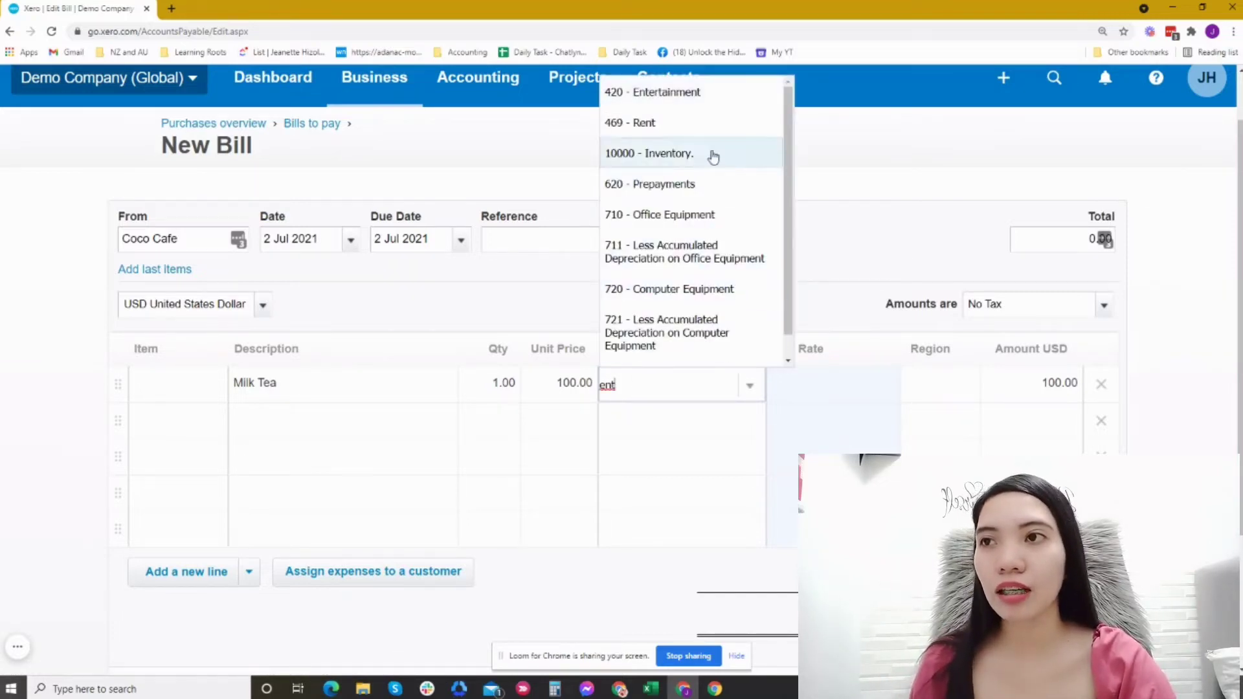
{"action": "left_click", "coordinate": [677, 95]}
{"action": "left_click", "coordinate": [796, 327]}
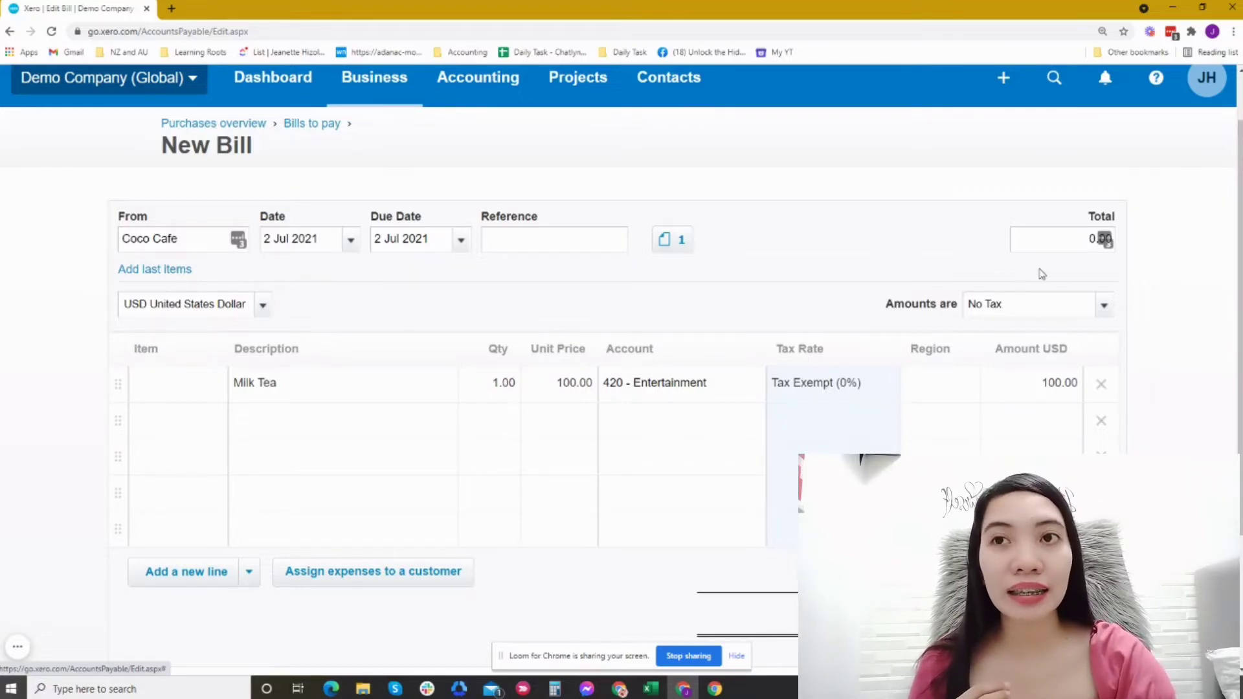
- Switch the bill's amounts to Tax Inclusive and look through the tax rates available for the Milk Tea line
{"action": "left_click", "coordinate": [1103, 306]}
{"action": "left_click", "coordinate": [1038, 364]}
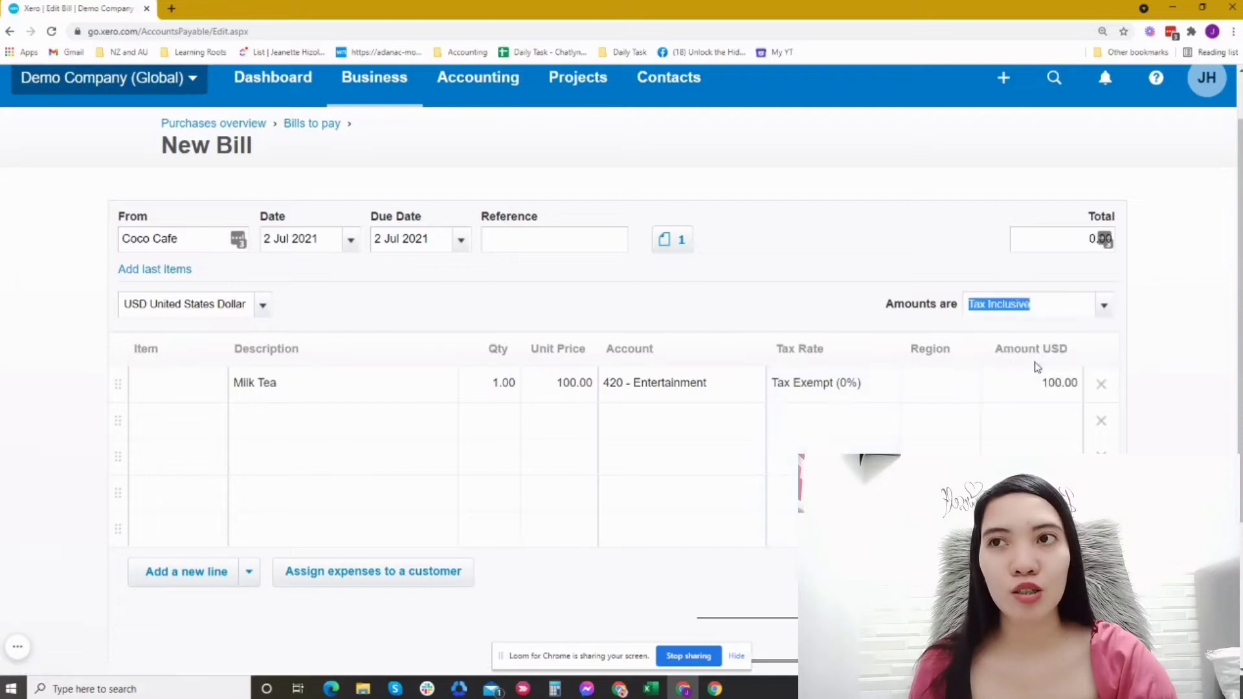
{"action": "left_click", "coordinate": [817, 396]}
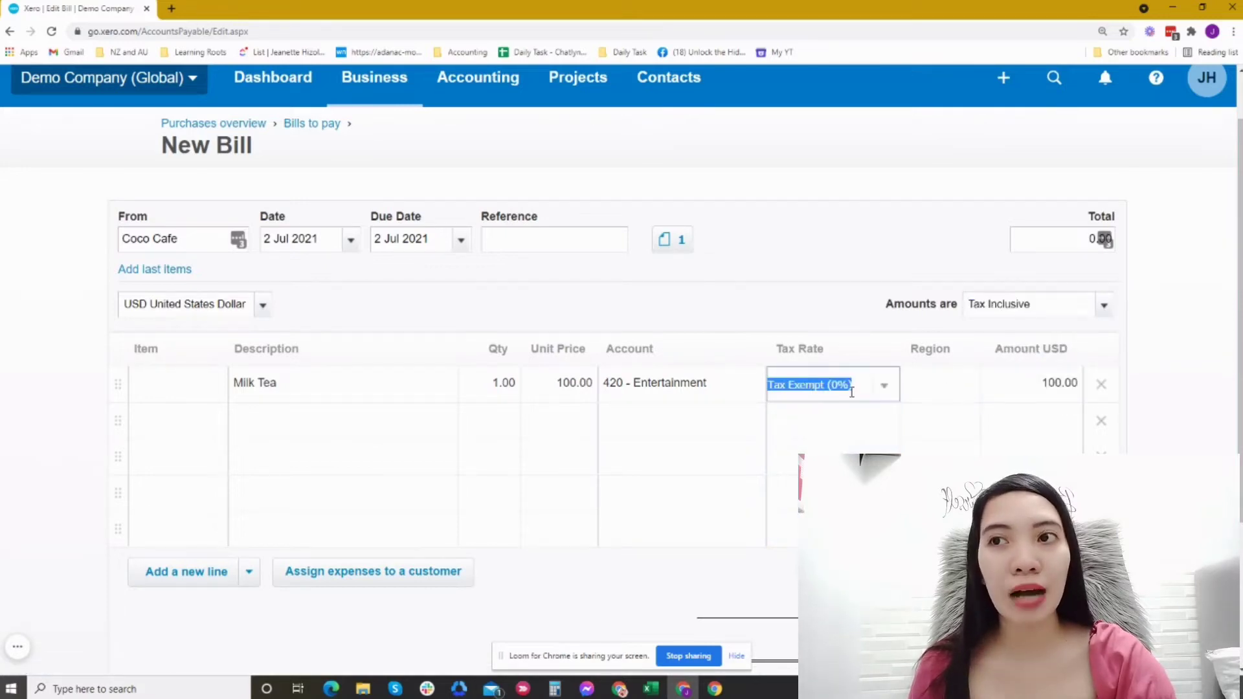
{"action": "left_click", "coordinate": [884, 387]}
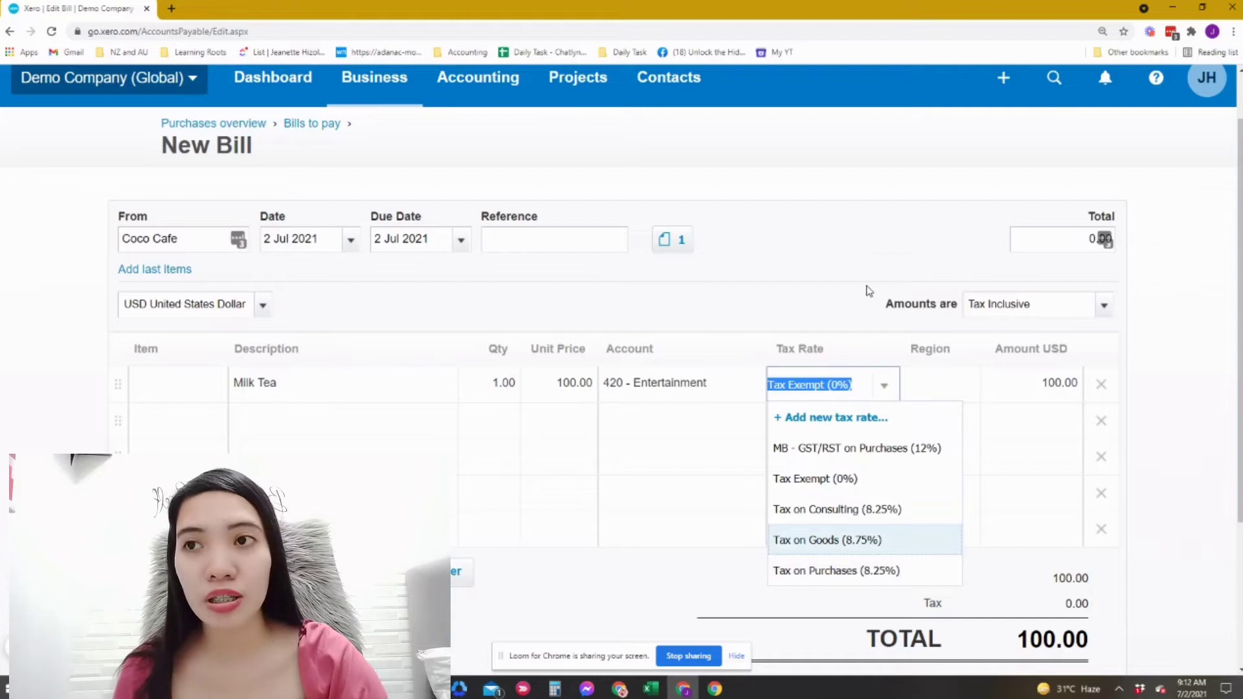
{"action": "left_click", "coordinate": [1139, 297]}
- Set the bill's amounts back to No Tax
{"action": "left_click", "coordinate": [1108, 308]}
{"action": "left_click", "coordinate": [1019, 394]}
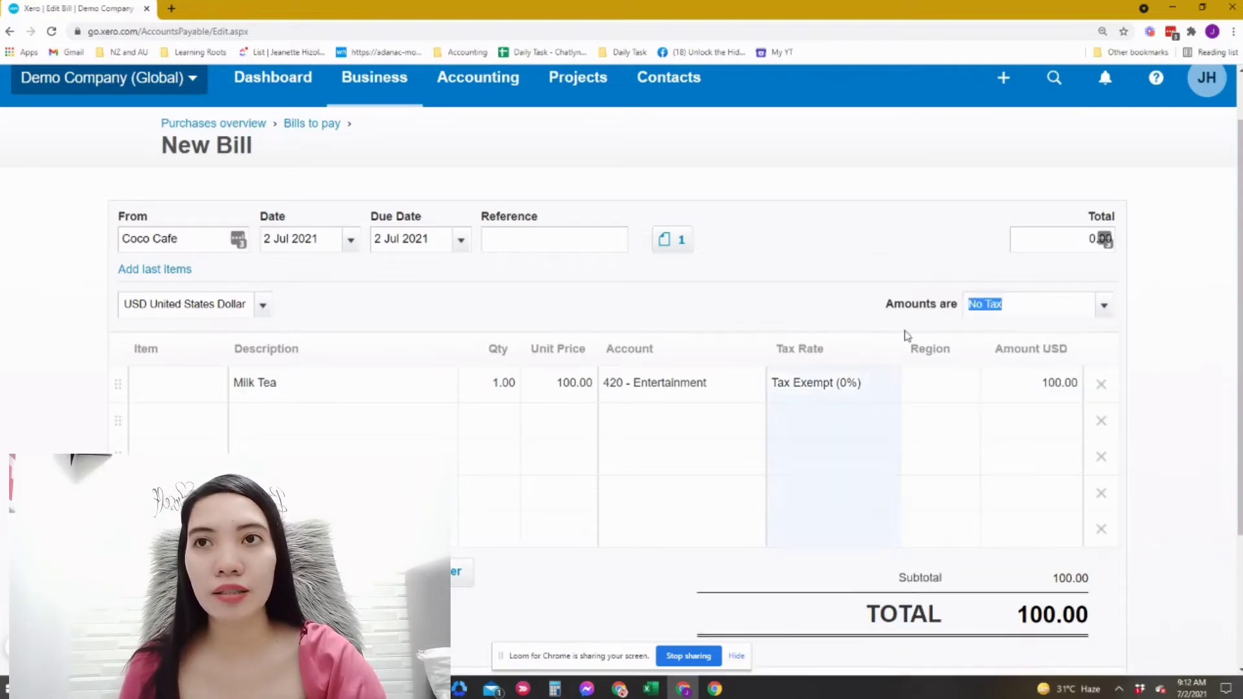
{"action": "left_click", "coordinate": [884, 289]}
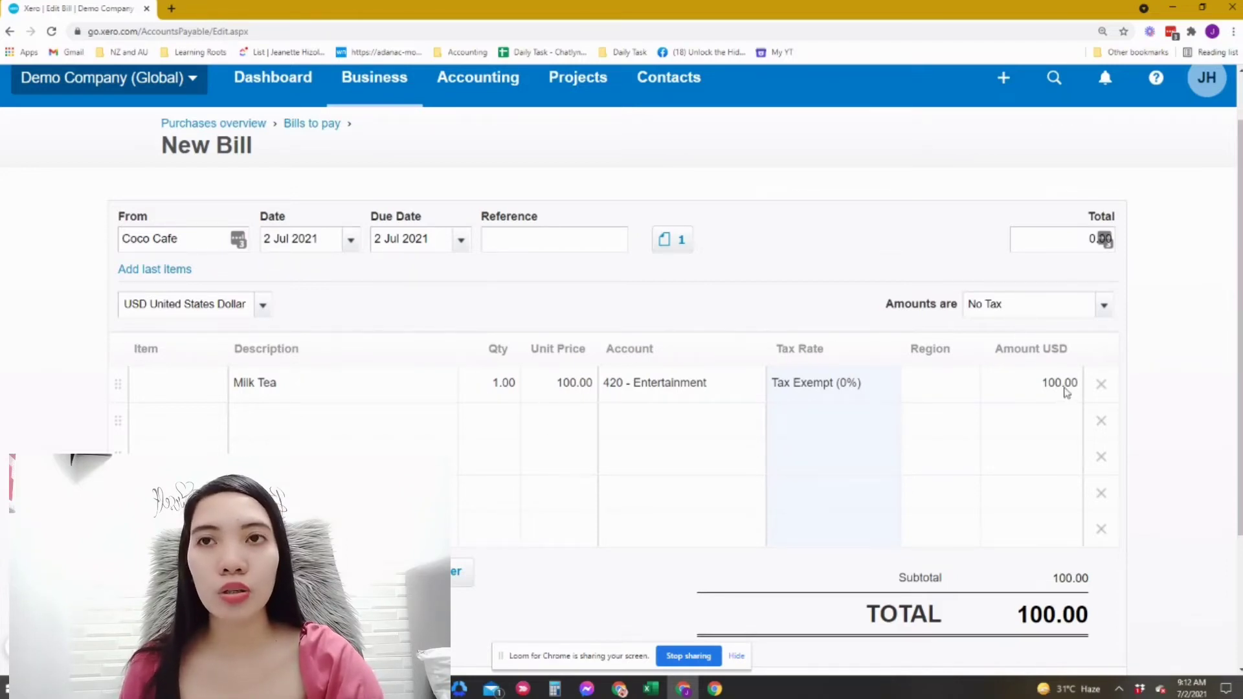
- Save the Coco Cafe bill as a draft and show the list of draft bills
{"action": "scroll", "coordinate": [1038, 398], "scroll_direction": "down", "scroll_amount": 2}
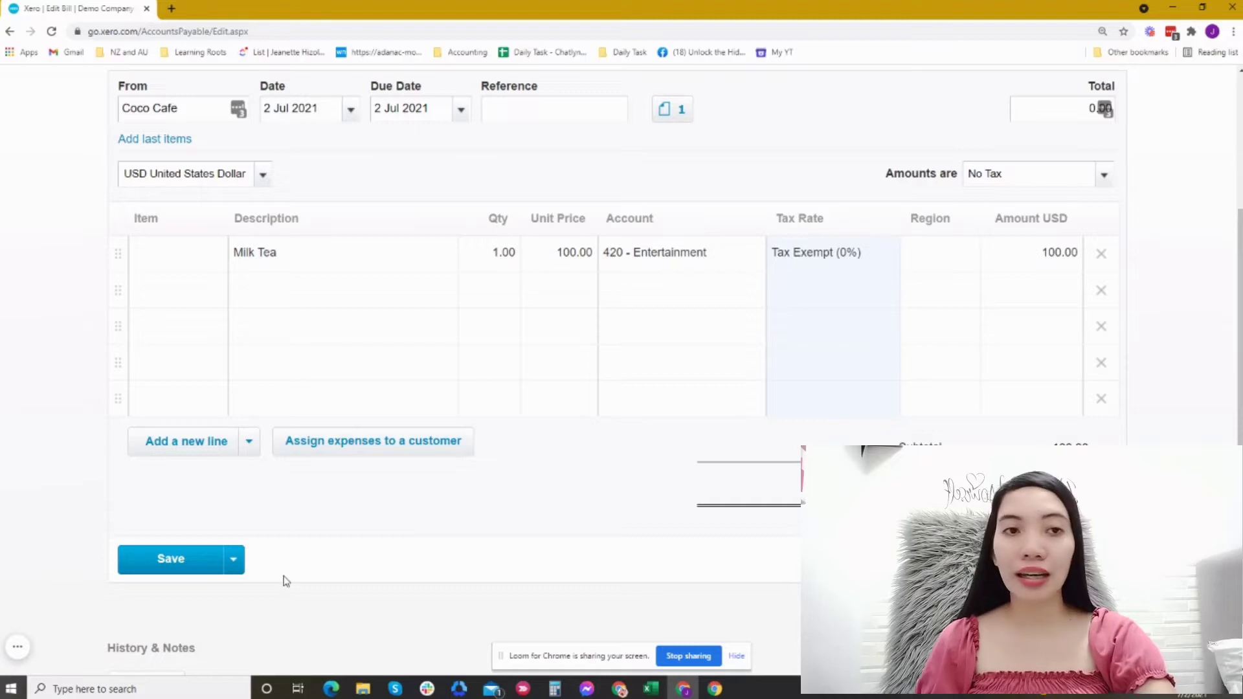
{"action": "left_click", "coordinate": [301, 295]}
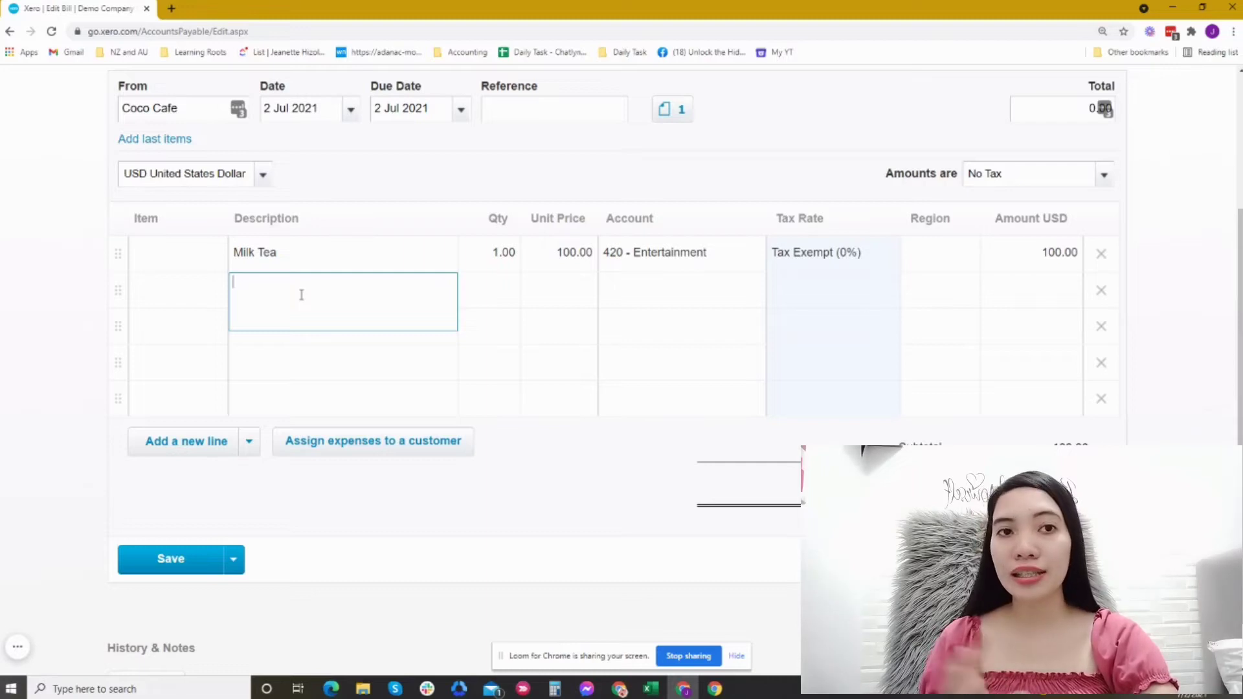
{"action": "left_click", "coordinate": [337, 501]}
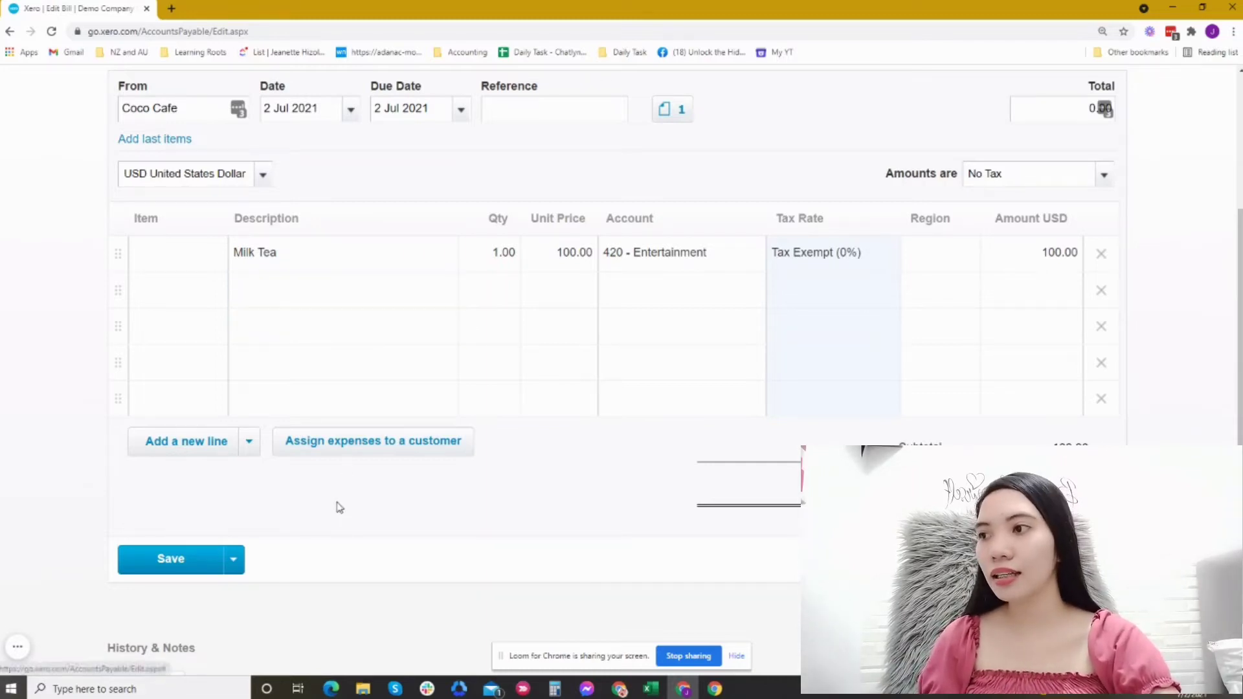
{"action": "left_click", "coordinate": [235, 564]}
{"action": "scroll", "coordinate": [311, 531], "scroll_direction": "down", "scroll_amount": 1}
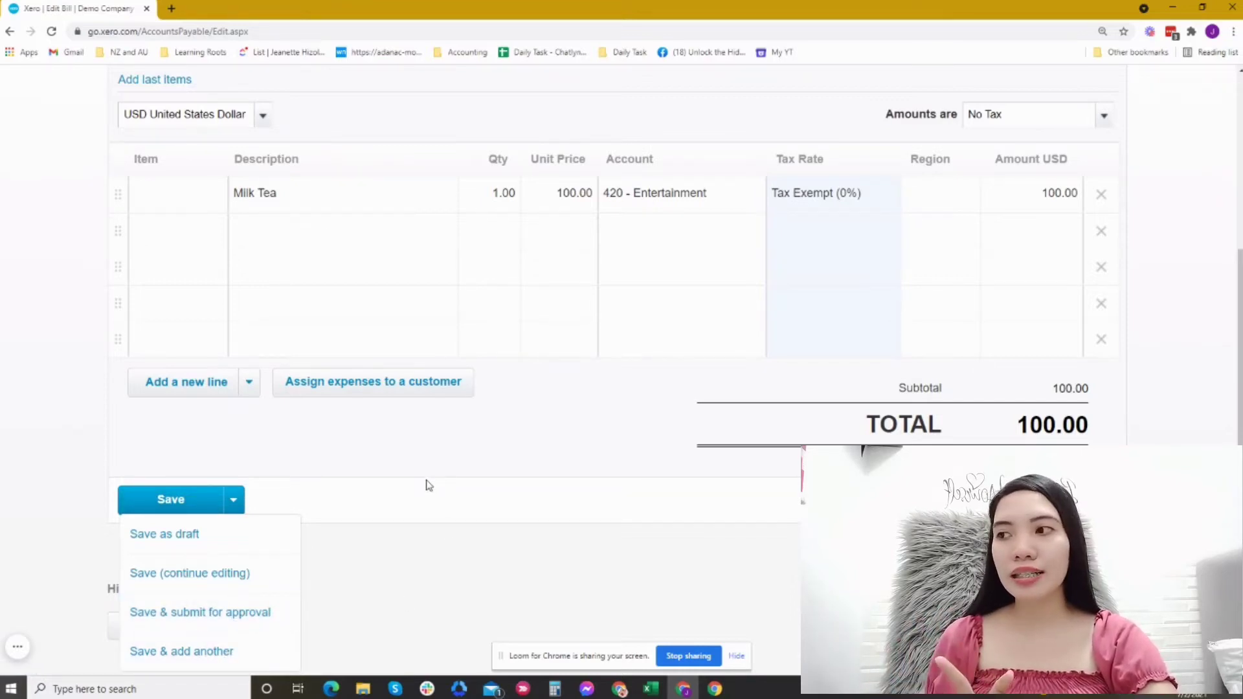
{"action": "left_click", "coordinate": [187, 508]}
{"action": "left_click", "coordinate": [187, 509]}
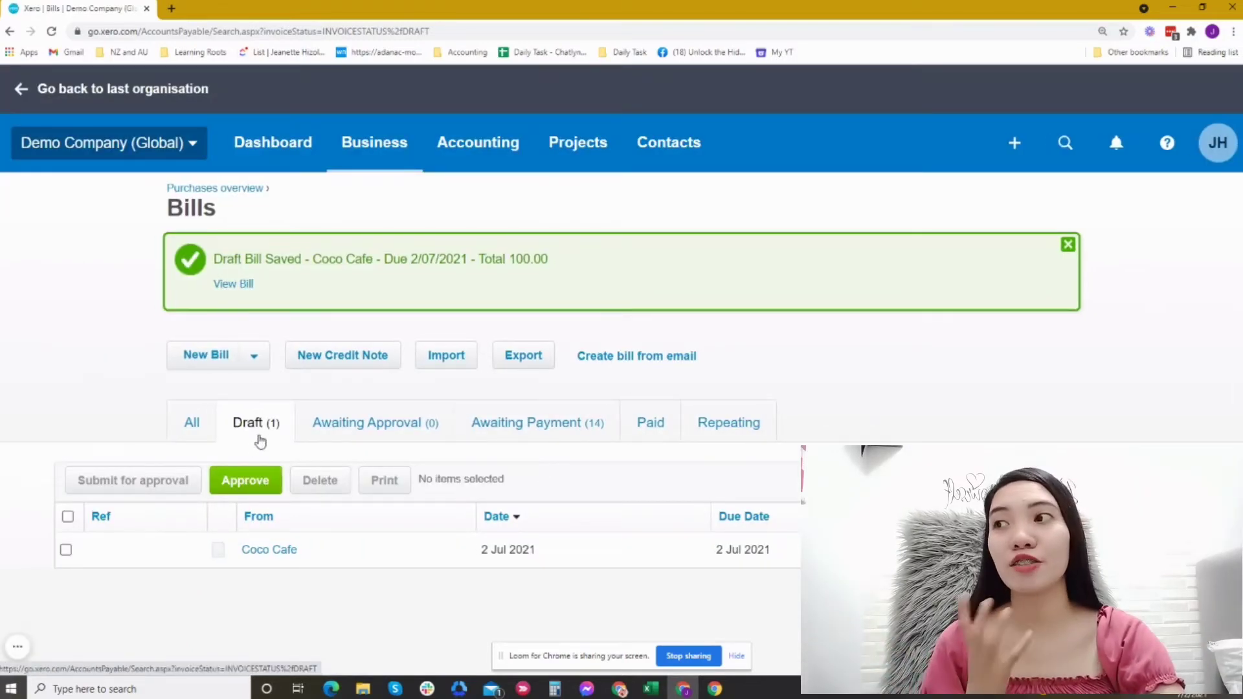
{"action": "left_click", "coordinate": [257, 430]}
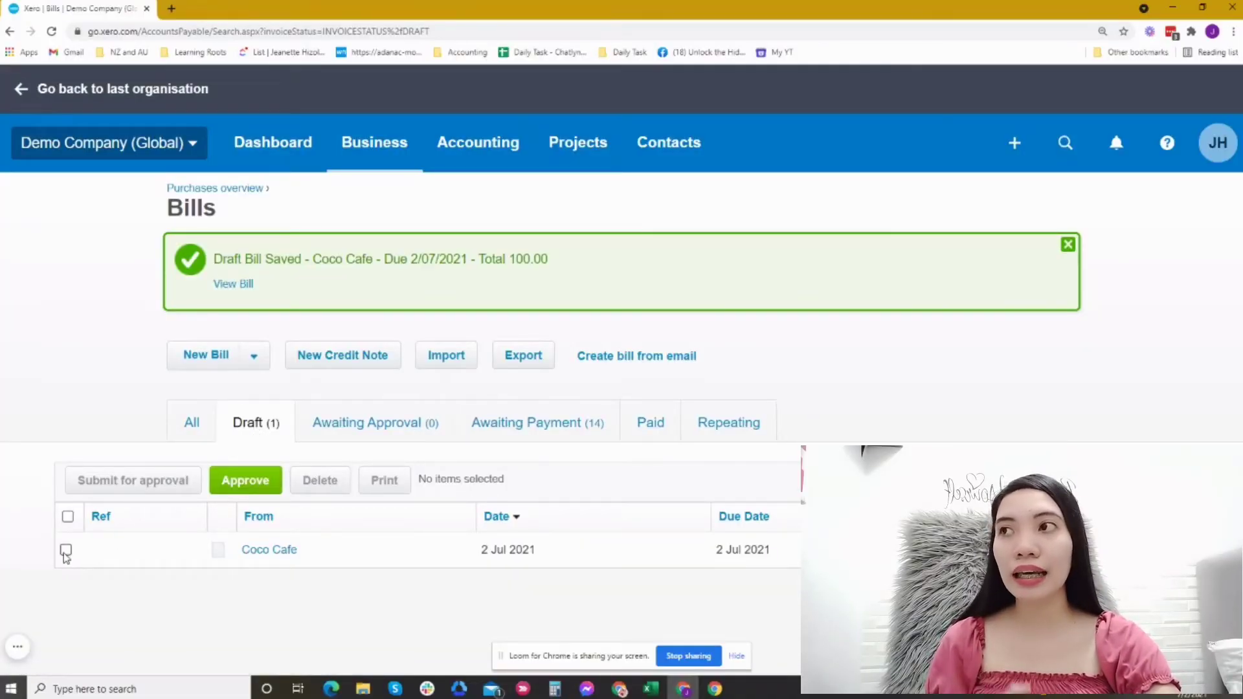
- Open the draft Coco Cafe bill and save it as submitted for approval
{"action": "left_click", "coordinate": [254, 551]}
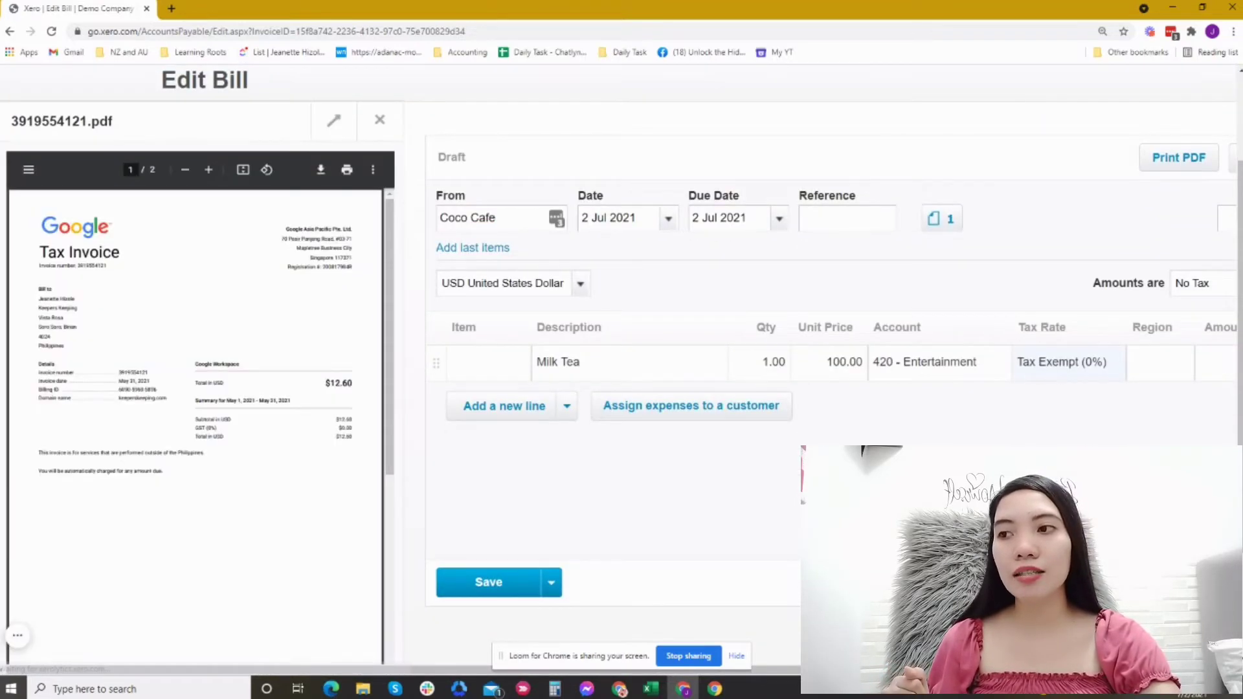
{"action": "left_click", "coordinate": [551, 592]}
{"action": "scroll", "coordinate": [499, 609], "scroll_direction": "down", "scroll_amount": 2}
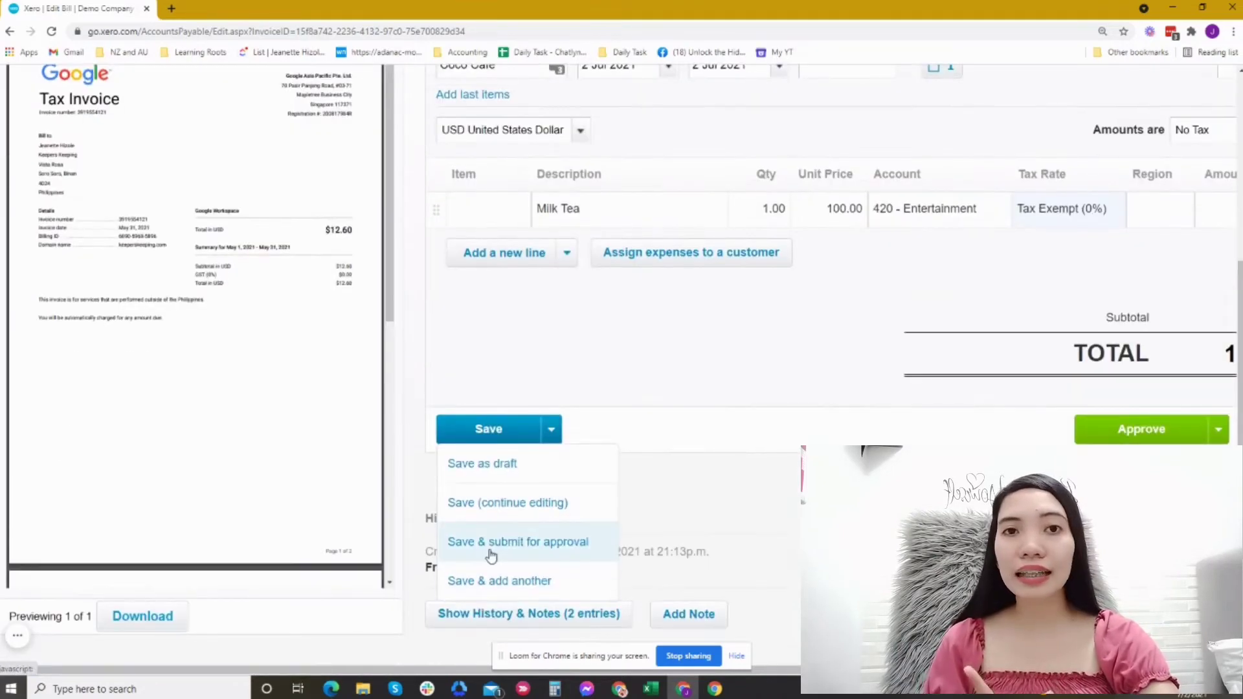
{"action": "left_click", "coordinate": [492, 544]}
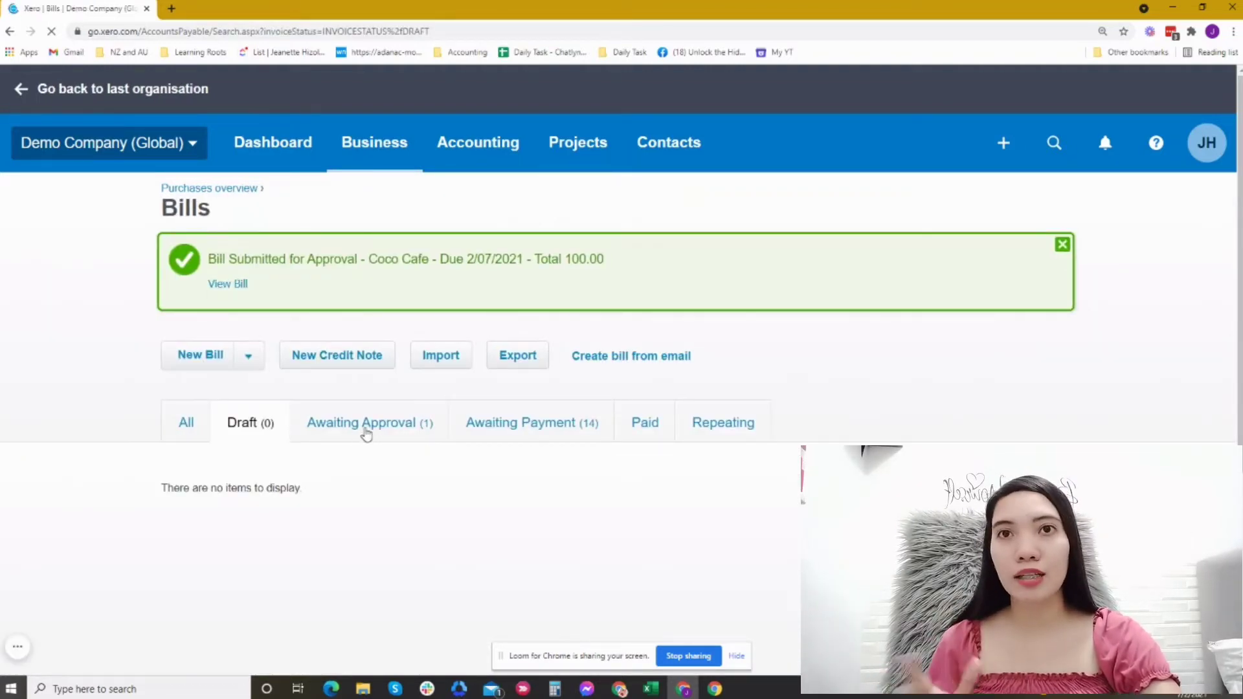
- Approve the Coco Cafe bill from the list of bills awaiting approval
{"action": "left_click", "coordinate": [367, 434]}
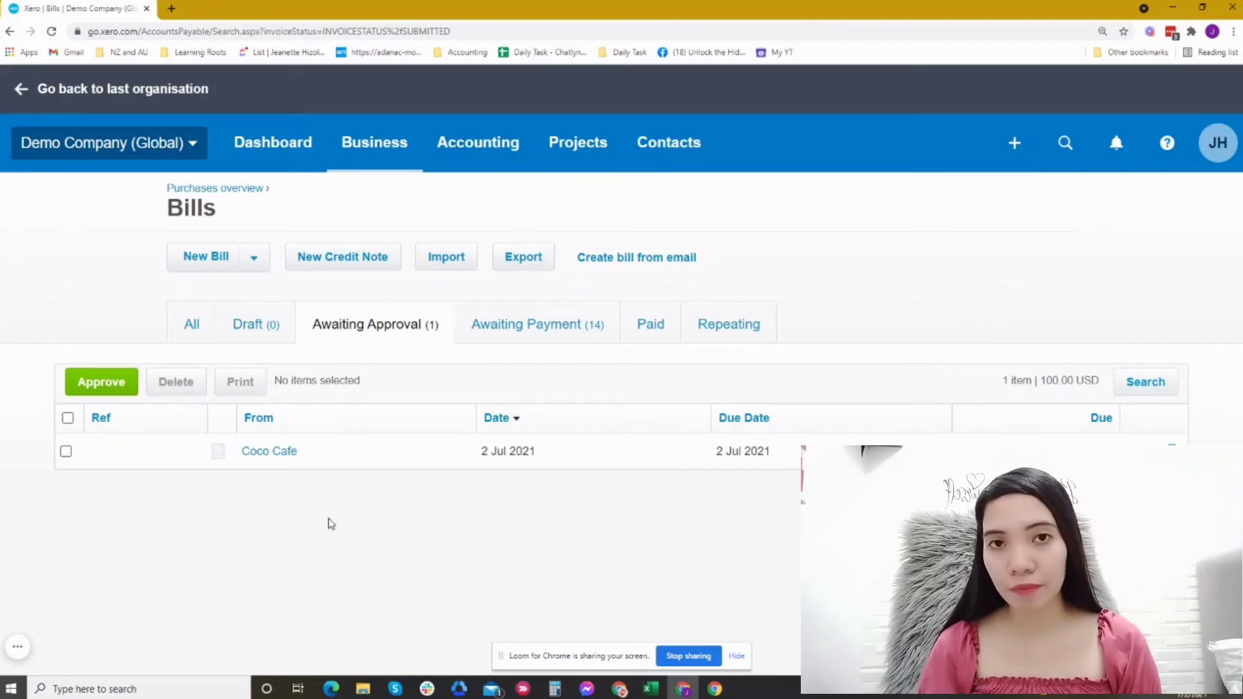
{"action": "left_click", "coordinate": [66, 452]}
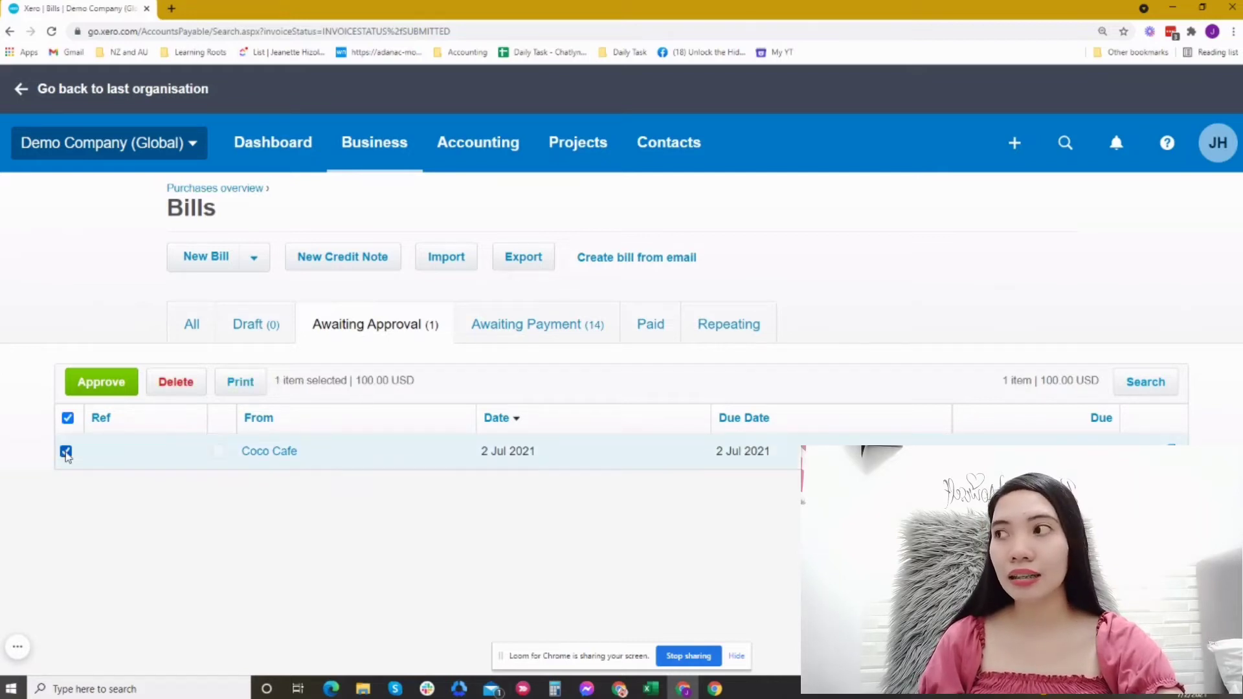
{"action": "left_click", "coordinate": [97, 394]}
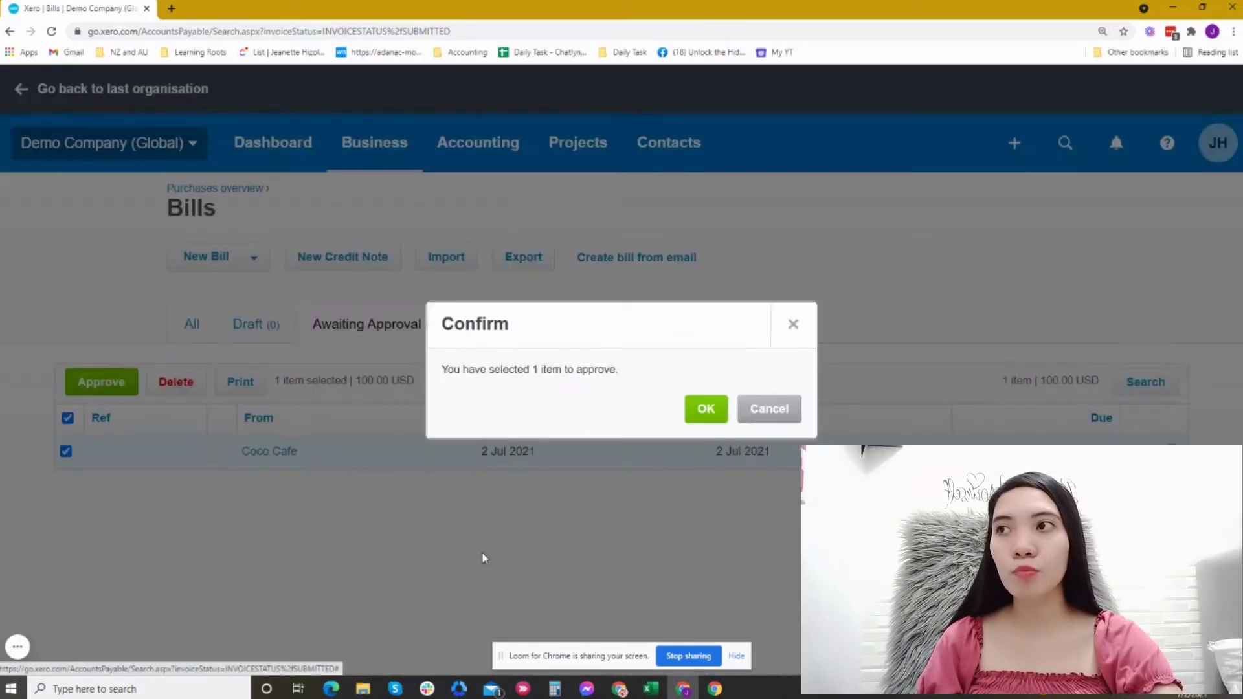
{"action": "left_click", "coordinate": [703, 420]}
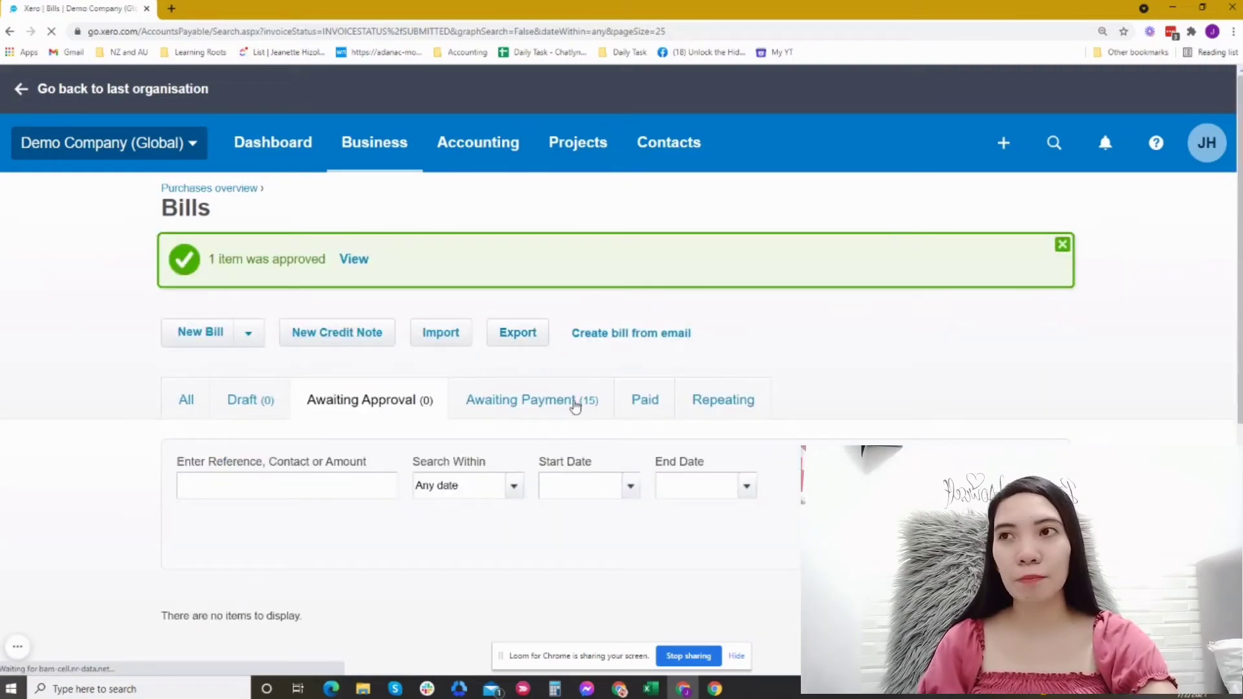
- Open the Coco Cafe bill dated 2 Jul 2021 from the bills awaiting payment and review its details
{"action": "left_click", "coordinate": [575, 401]}
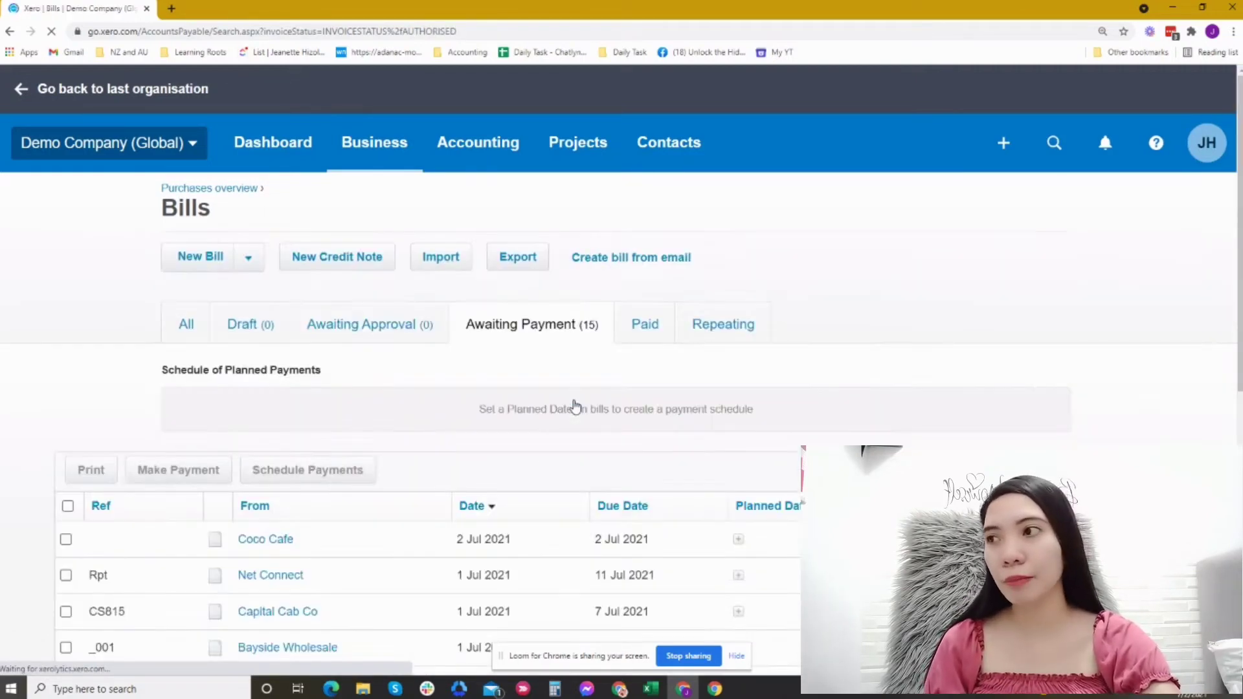
{"action": "scroll", "coordinate": [355, 369], "scroll_direction": "down", "scroll_amount": 4}
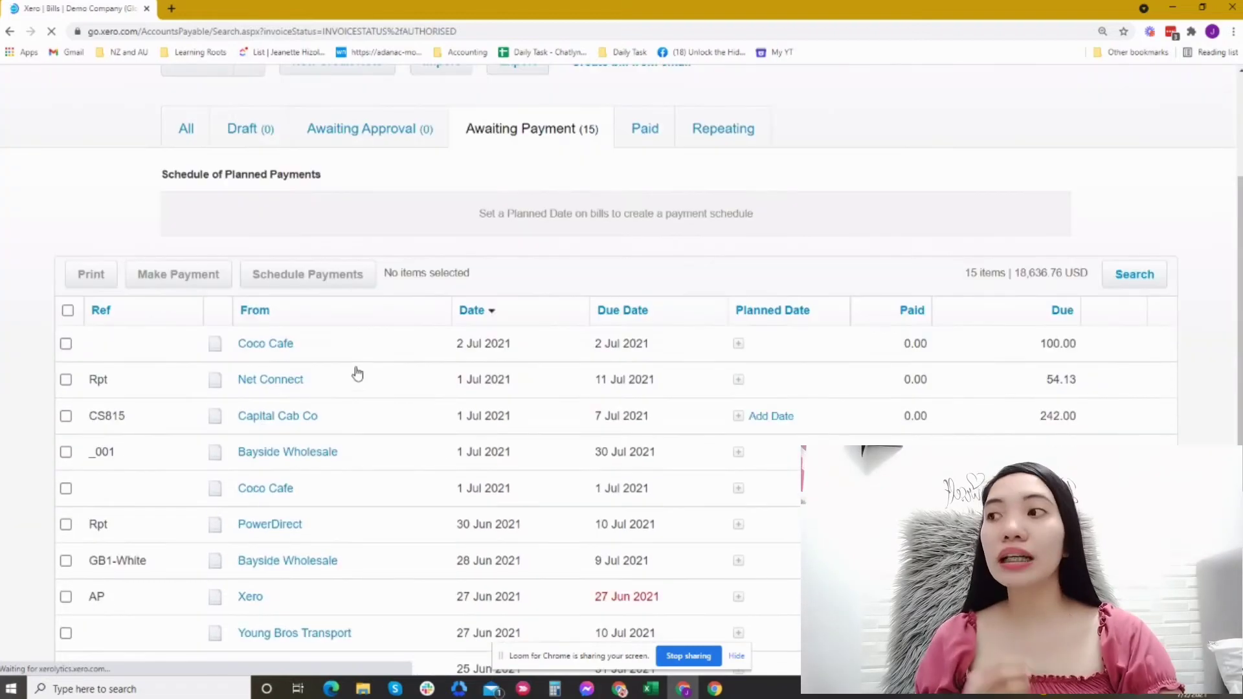
{"action": "left_click", "coordinate": [271, 349]}
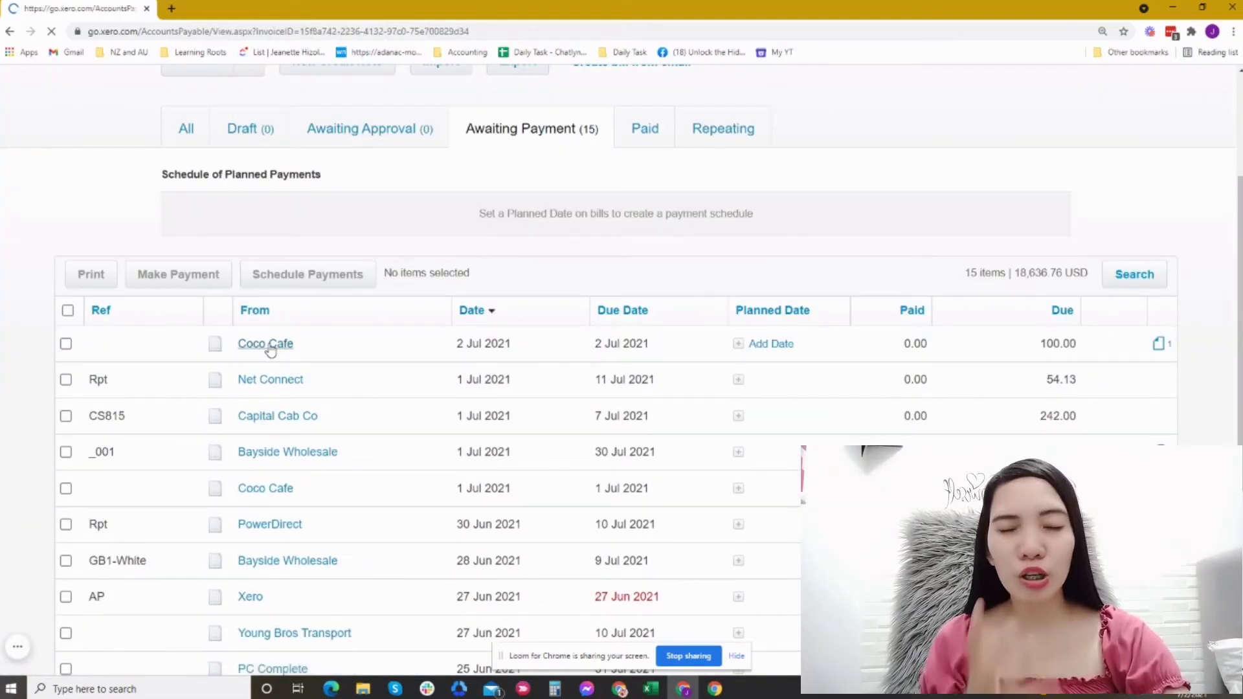
{"action": "scroll", "coordinate": [701, 421], "scroll_direction": "down", "scroll_amount": 5}
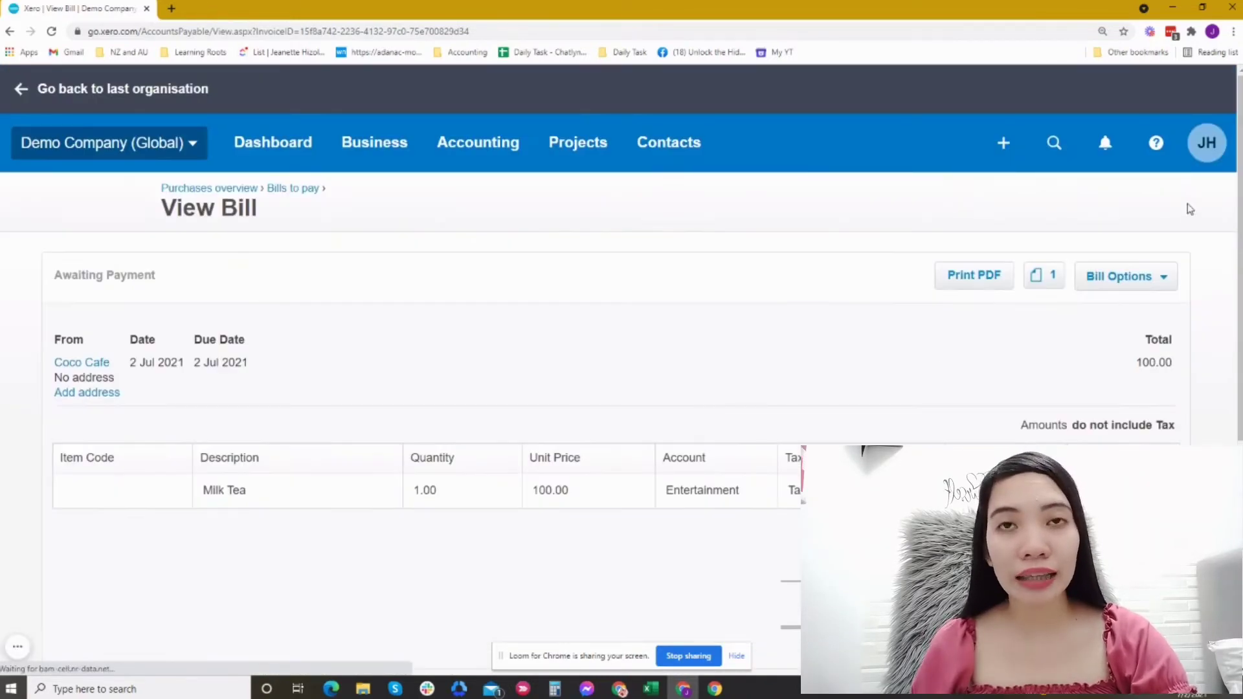
- Start a new bill from Bayside Wholesale with due date 31 Jul 2021 and reference 001
{"action": "left_click", "coordinate": [1001, 145]}
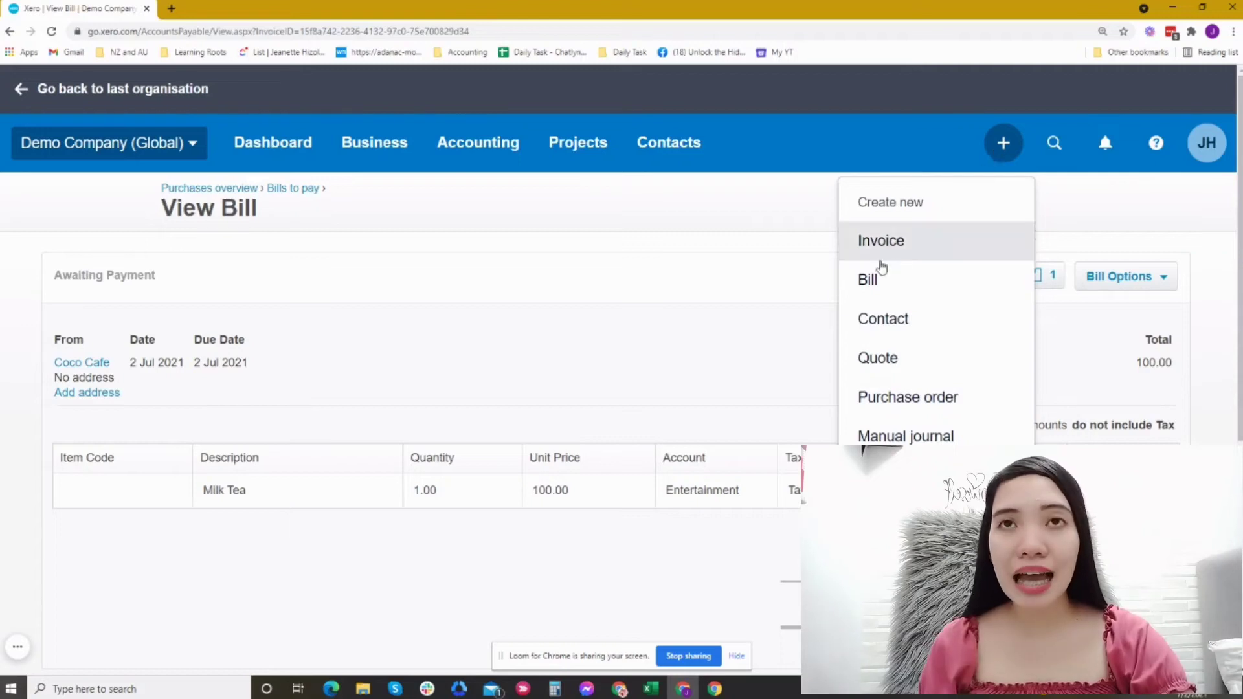
{"action": "left_click", "coordinate": [868, 281]}
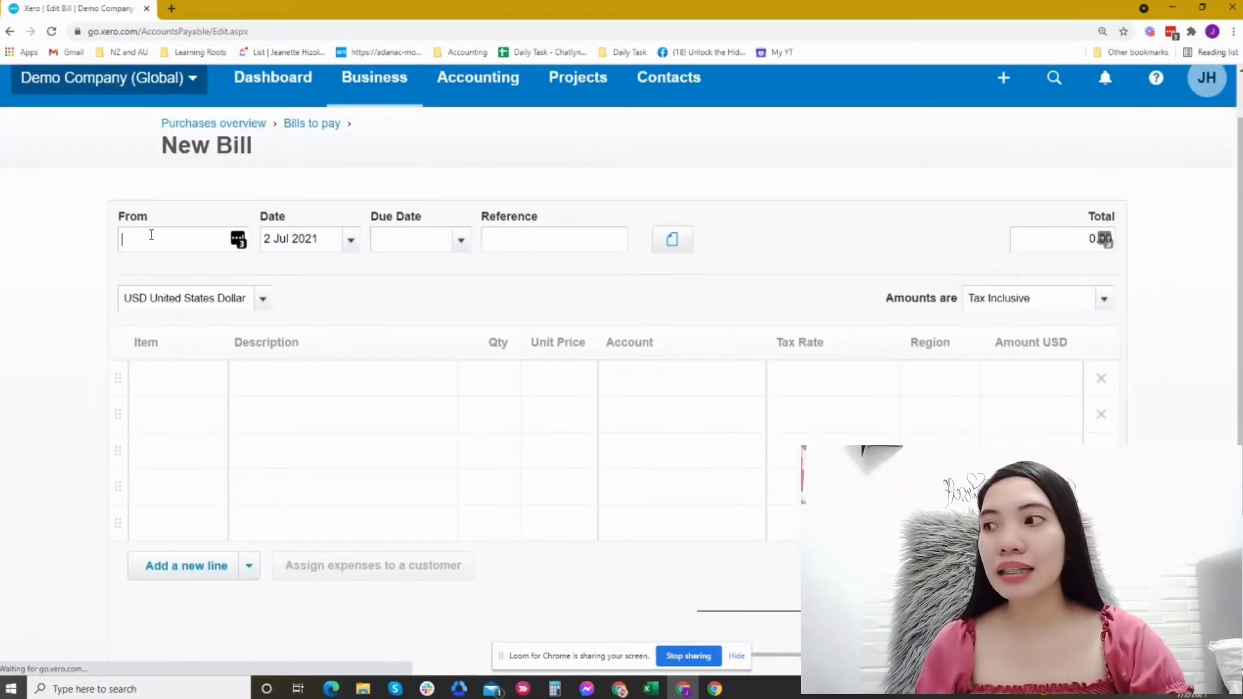
{"action": "type", "text": "Bay"}
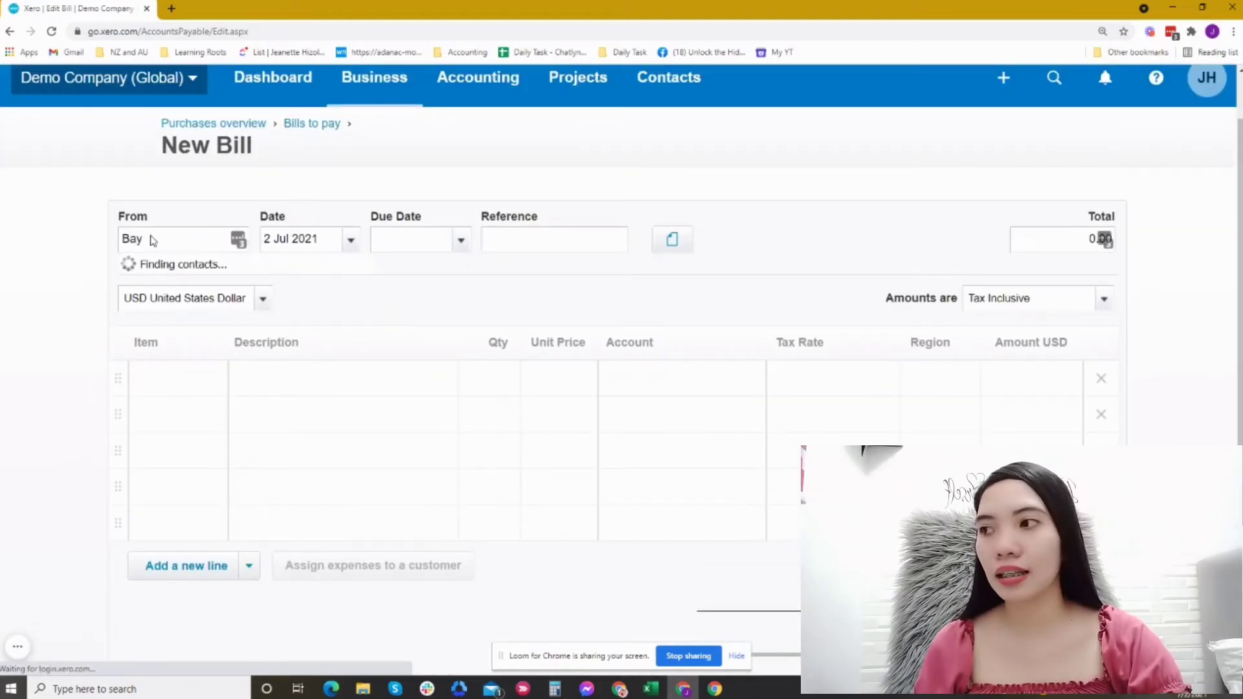
{"action": "left_click", "coordinate": [181, 341]}
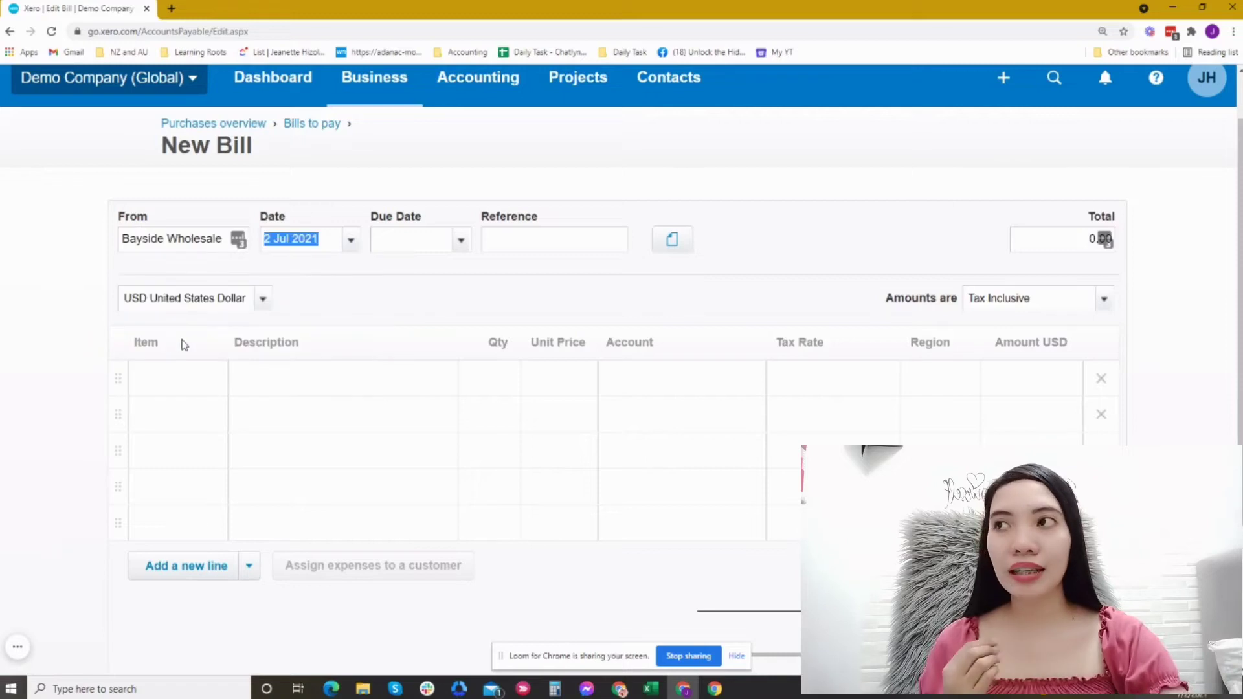
{"action": "left_click", "coordinate": [462, 245]}
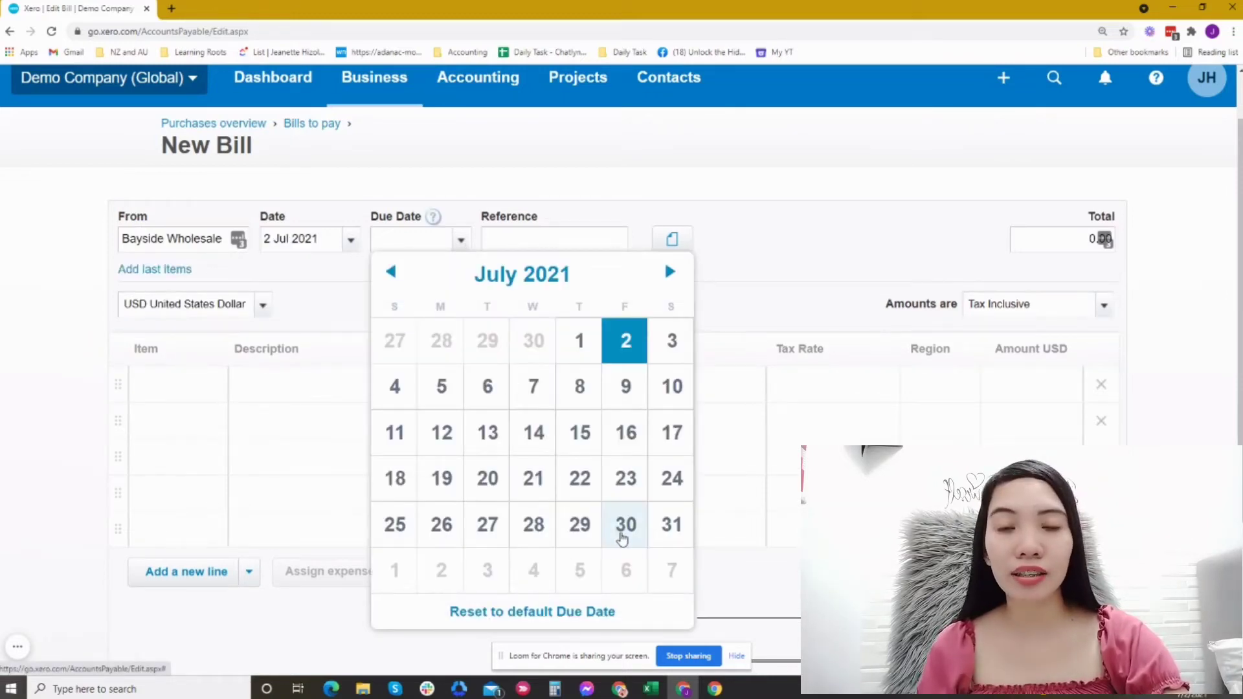
{"action": "left_click", "coordinate": [670, 525]}
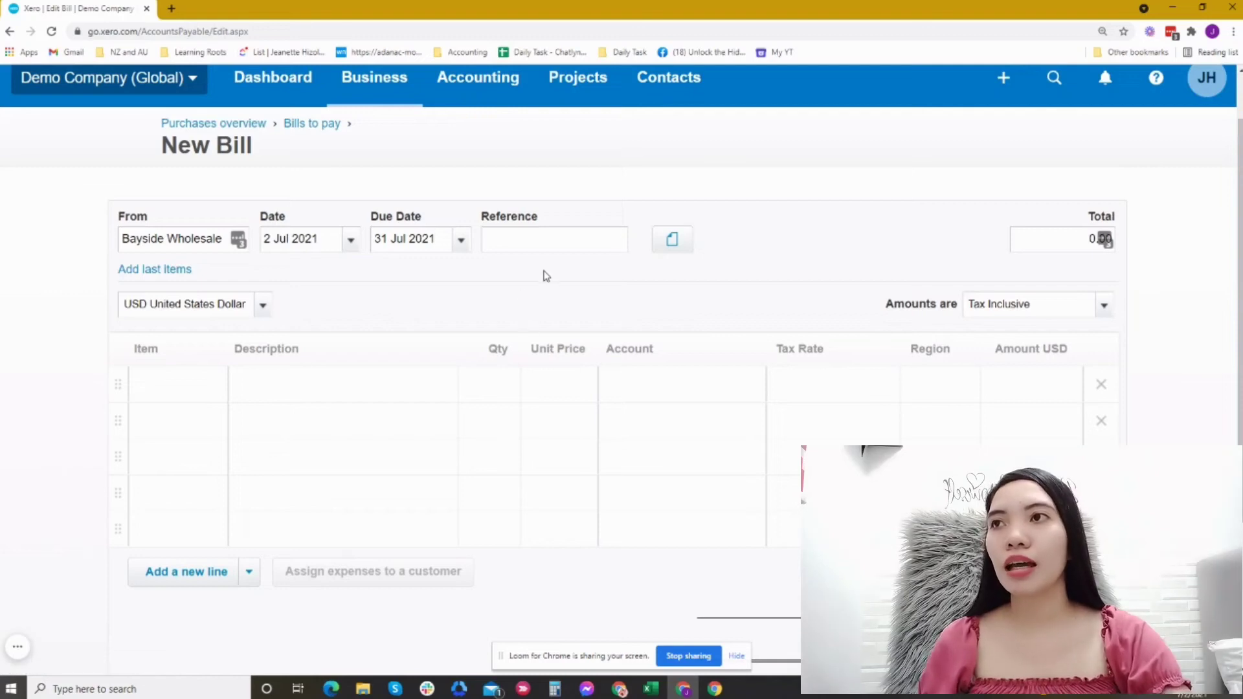
{"action": "left_click", "coordinate": [541, 240]}
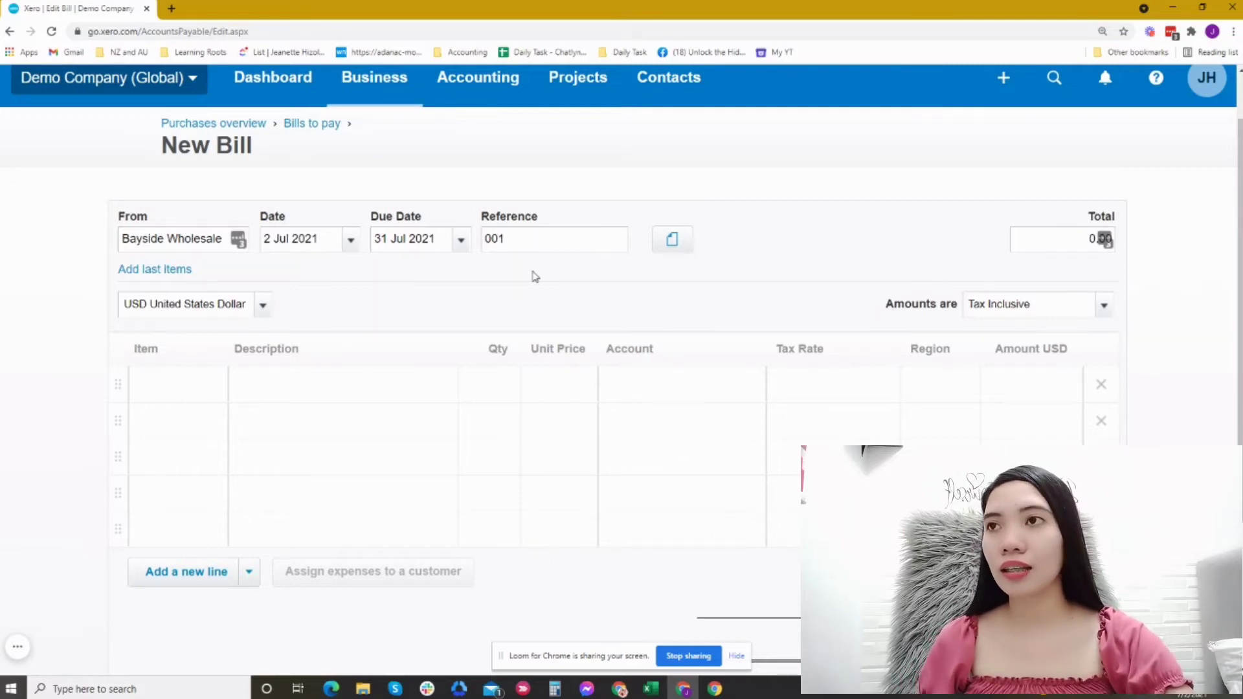
- Upload 3919554121.pdf from the Downloads folder as an attachment to the Bayside Wholesale bill
{"action": "left_click", "coordinate": [674, 241]}
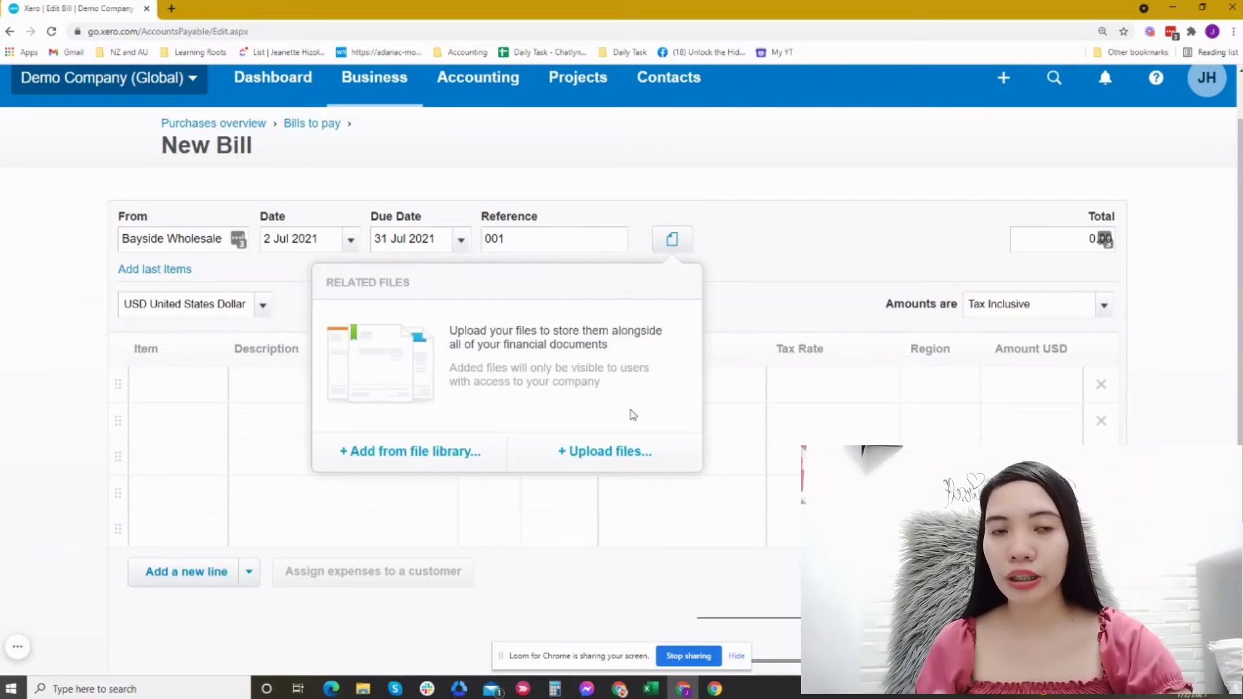
{"action": "left_click", "coordinate": [612, 448]}
{"action": "left_click", "coordinate": [612, 447]}
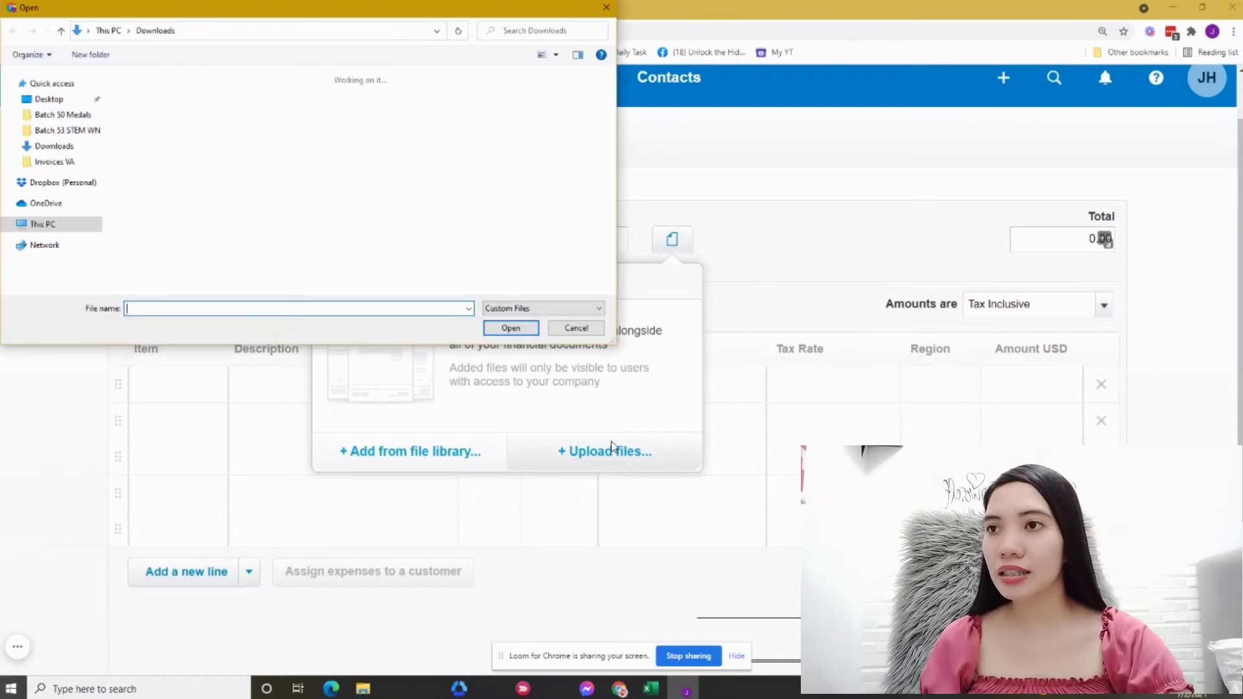
{"action": "left_click", "coordinate": [228, 235]}
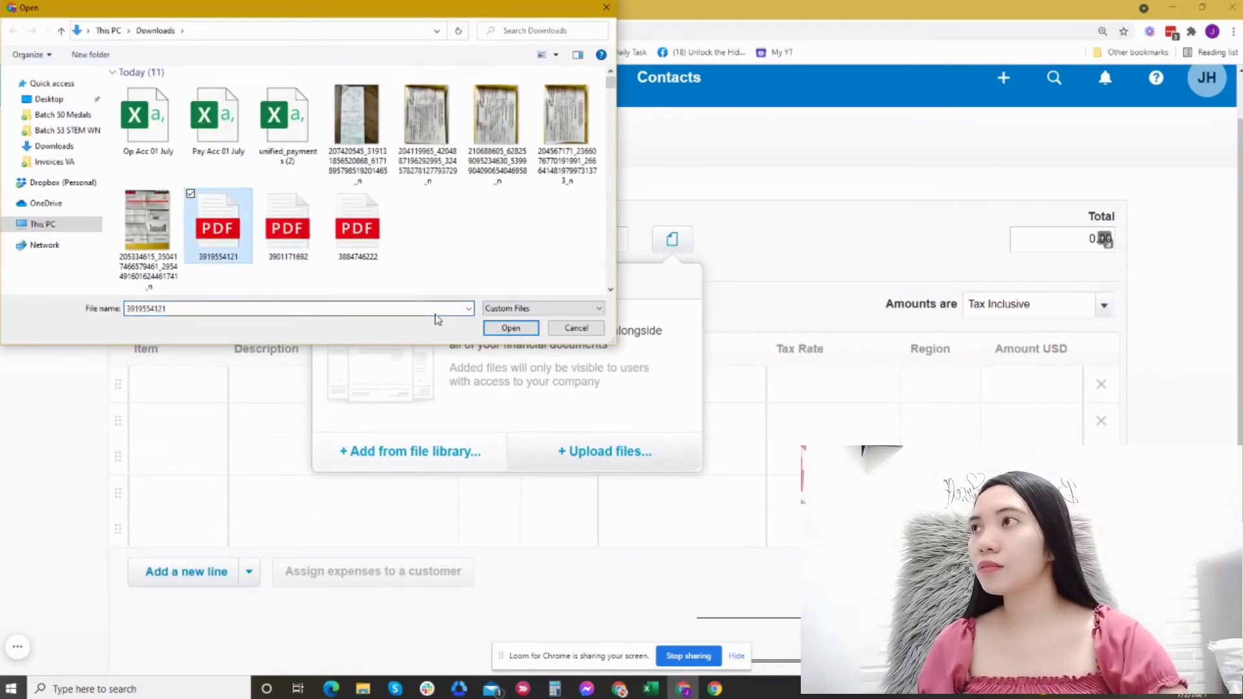
{"action": "left_click", "coordinate": [512, 329]}
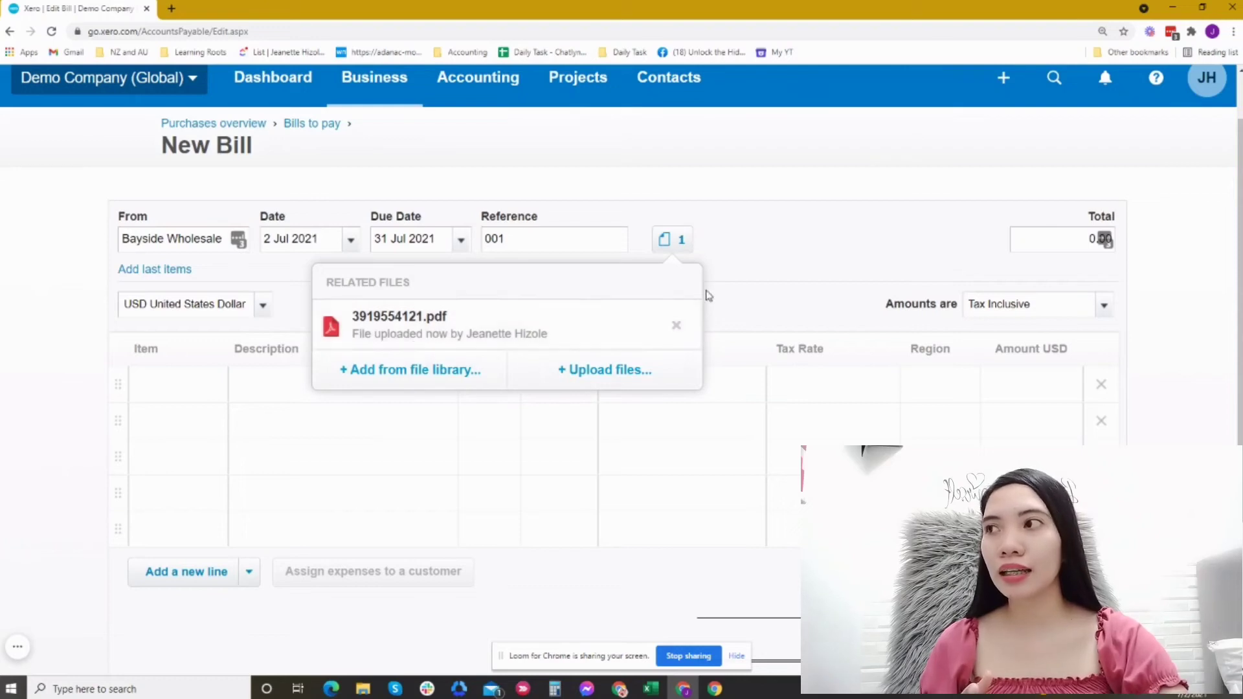
{"action": "left_click", "coordinate": [755, 261]}
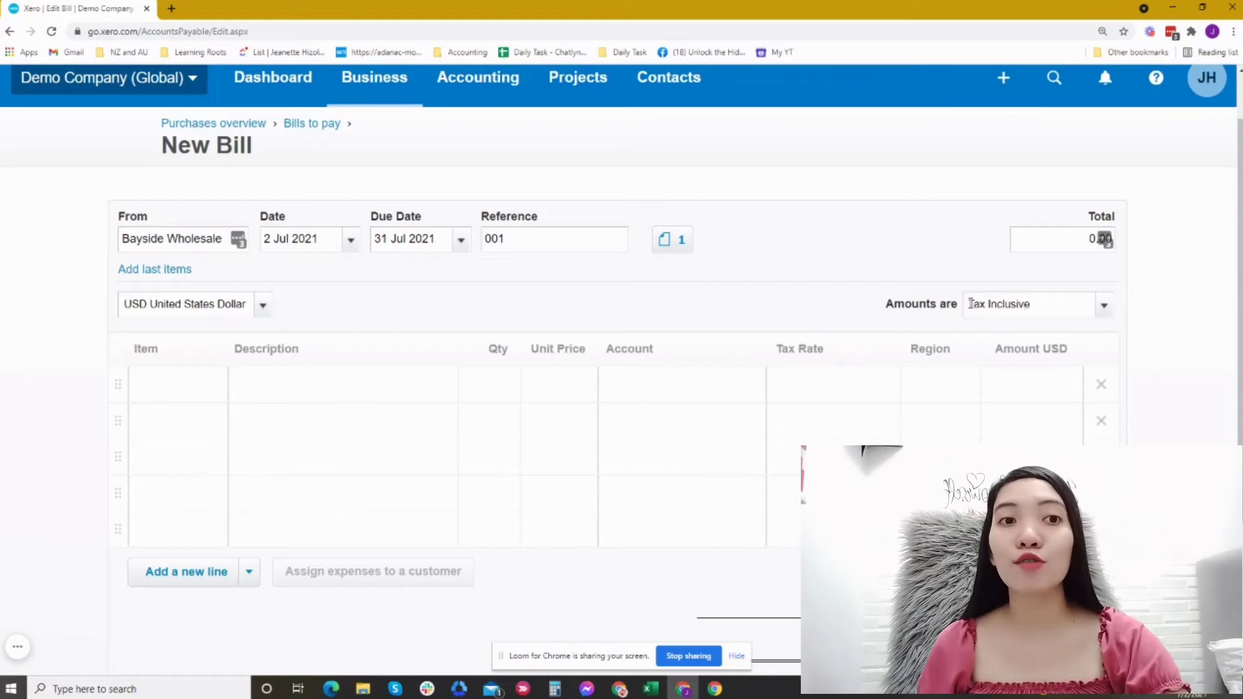
- Add the item BOOK: Fish out of Water: Finding Your Brand to the first line with quantity 100 and unit price 100
{"action": "left_click", "coordinate": [165, 392]}
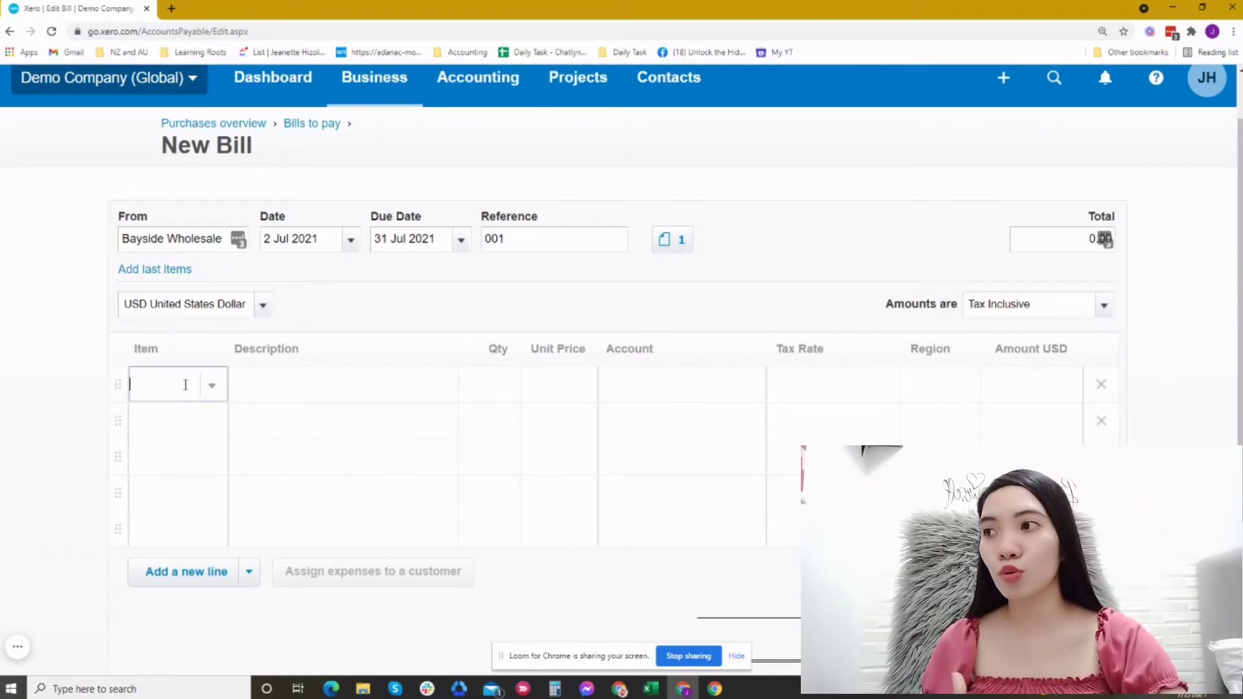
{"action": "left_click", "coordinate": [208, 389]}
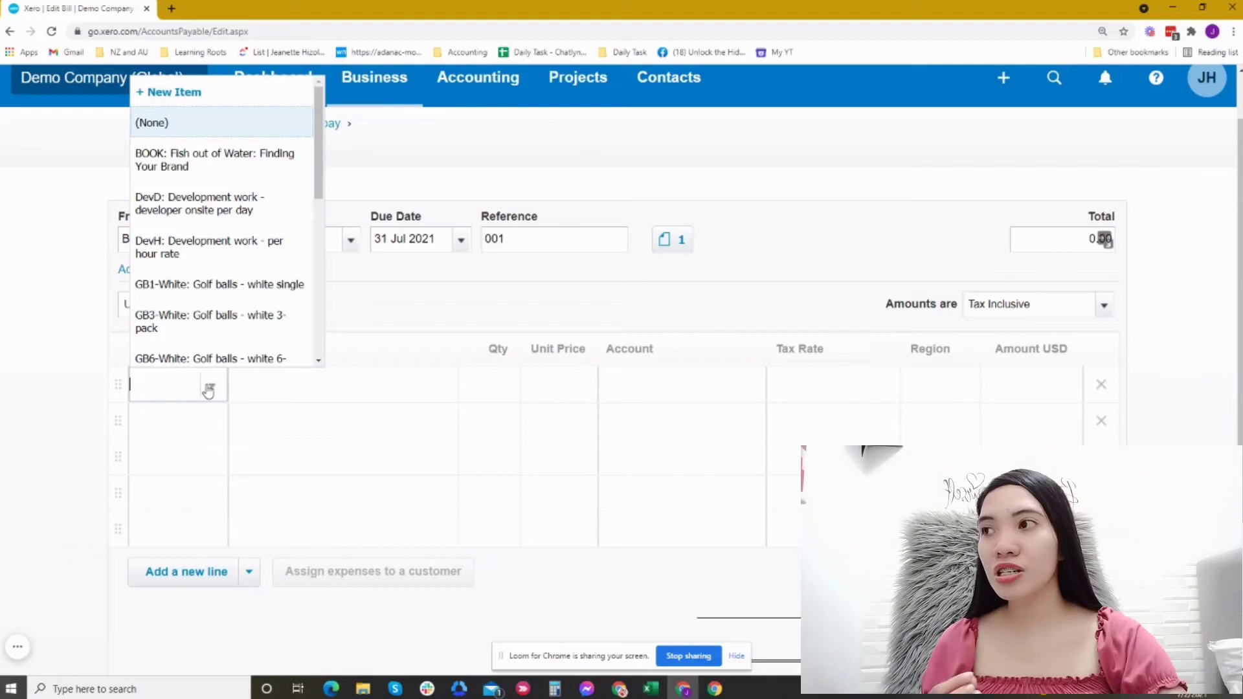
{"action": "left_click", "coordinate": [248, 171]}
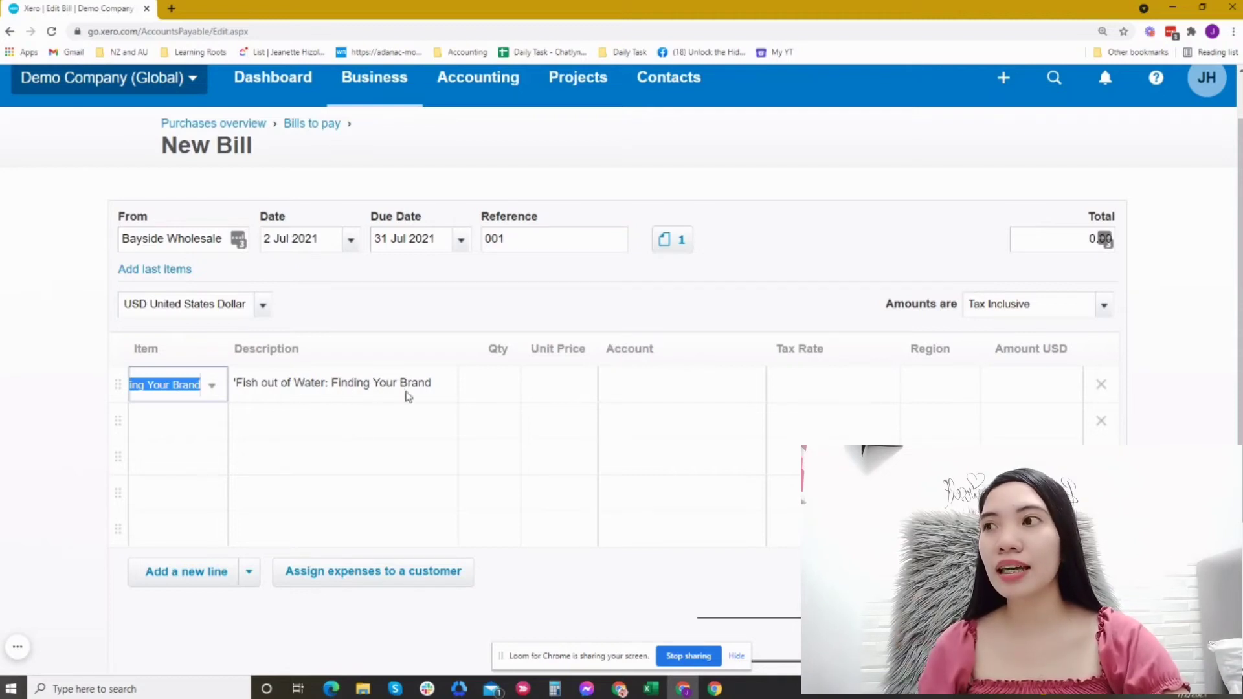
{"action": "left_click", "coordinate": [423, 308]}
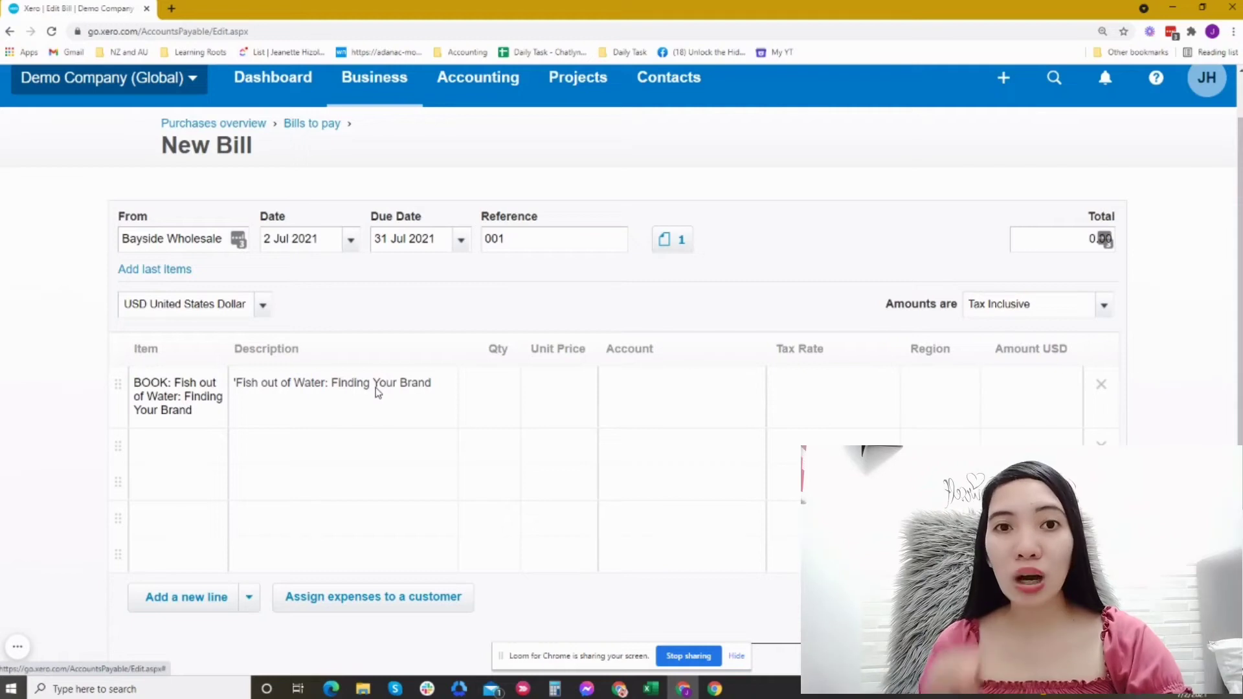
{"action": "left_click", "coordinate": [476, 393]}
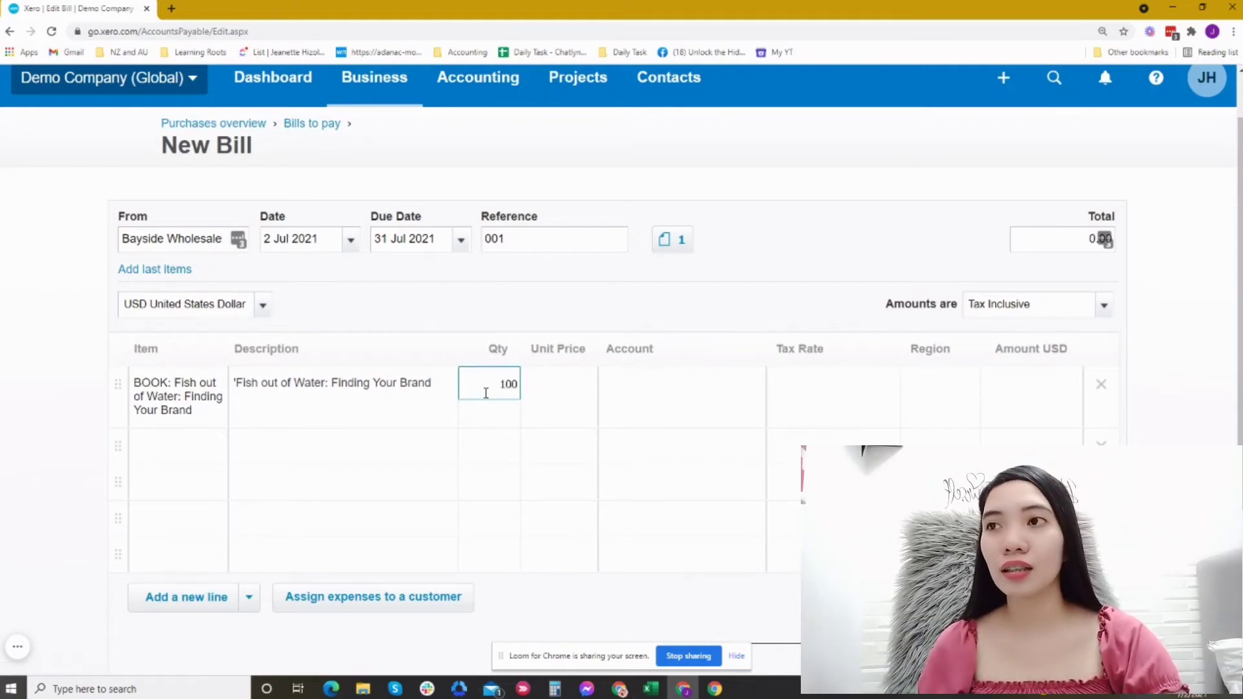
{"action": "key", "text": "Tab"}
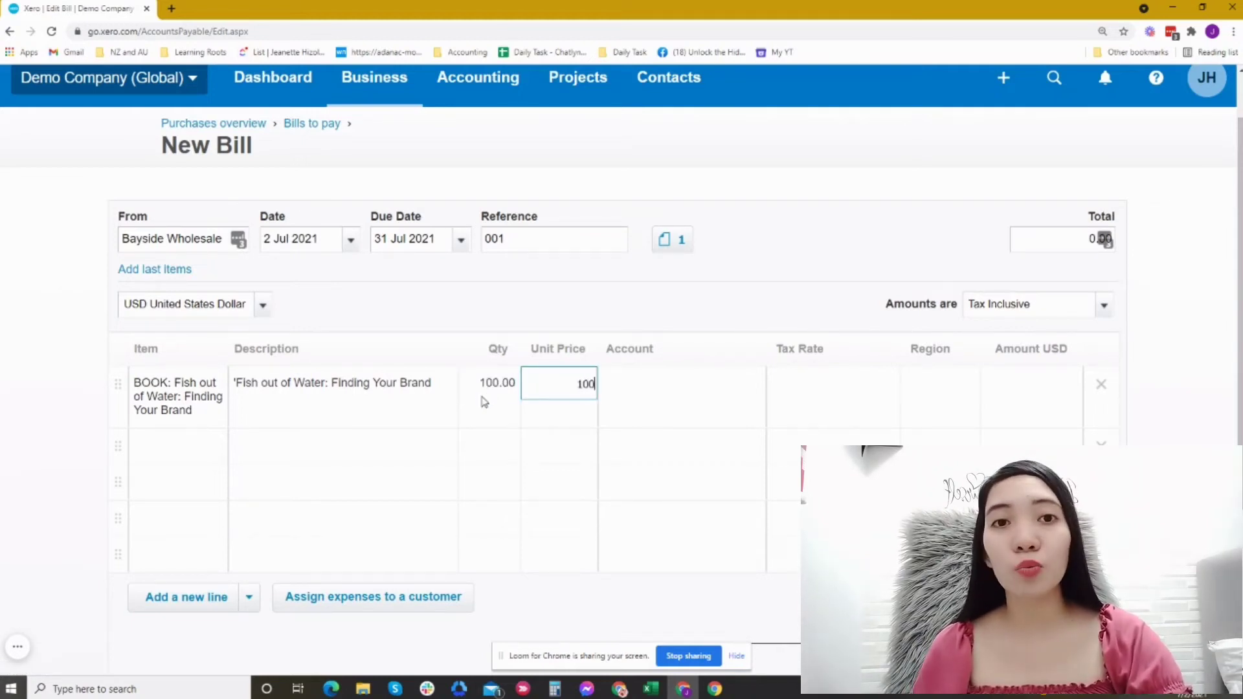
- Assign the book line to the account 10000 - Inventory
{"action": "left_click", "coordinate": [663, 412]}
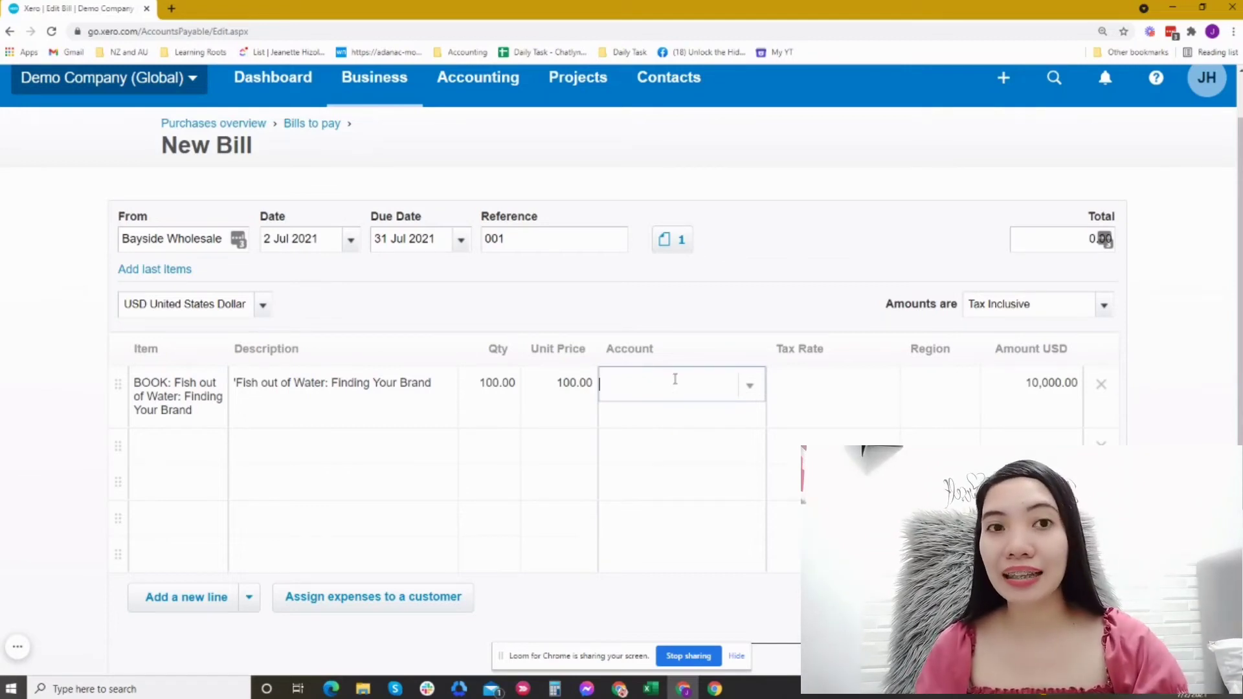
{"action": "left_click", "coordinate": [675, 379]}
{"action": "type", "text": "inv"}
{"action": "left_click", "coordinate": [666, 421]}
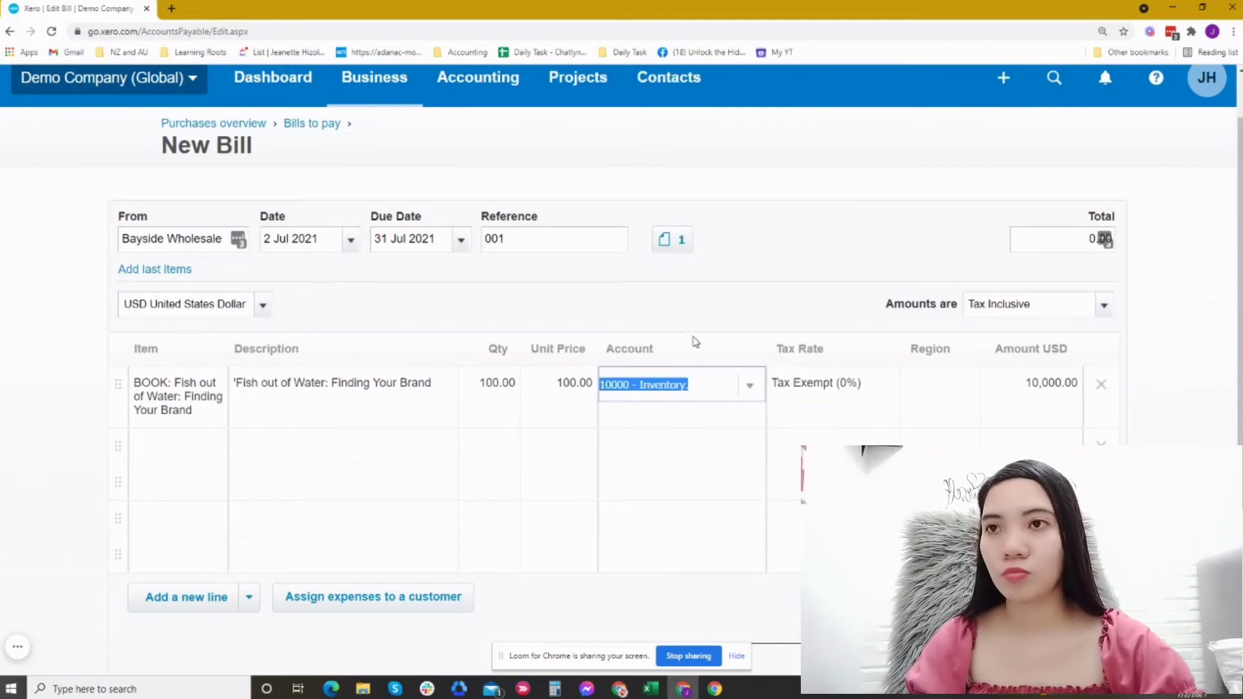
{"action": "left_click", "coordinate": [699, 323]}
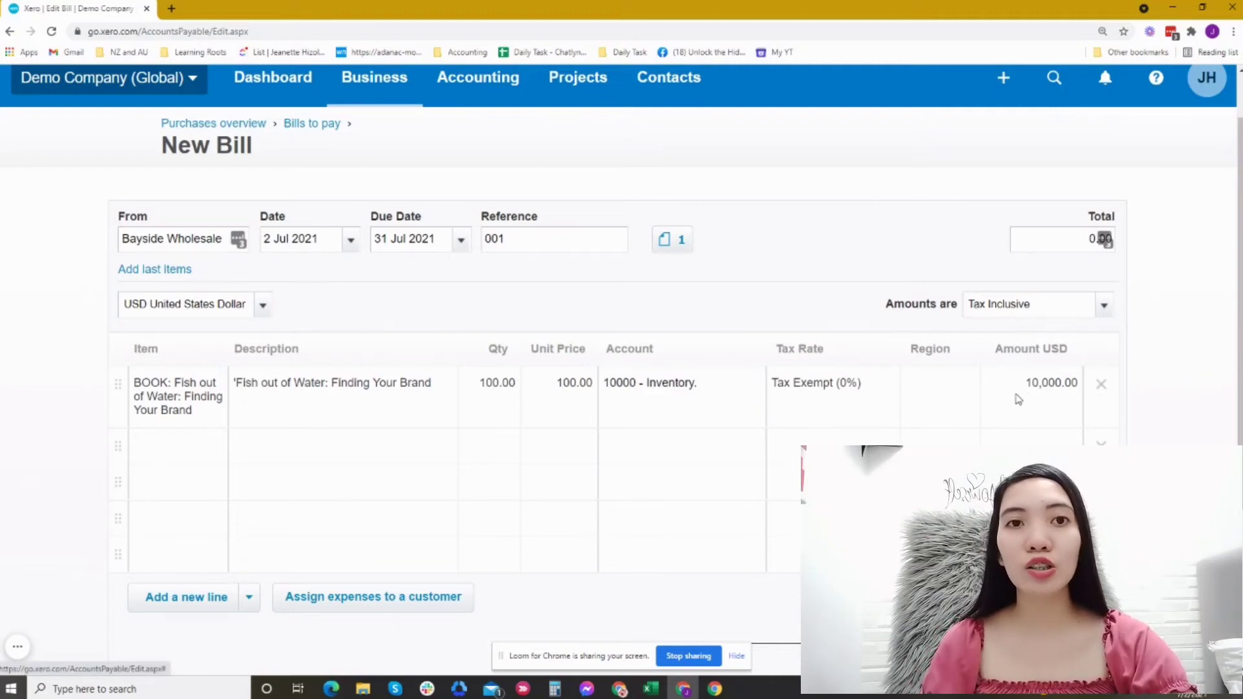
- Approve the new Bayside Wholesale bill
{"action": "scroll", "coordinate": [1050, 399], "scroll_direction": "down", "scroll_amount": 1}
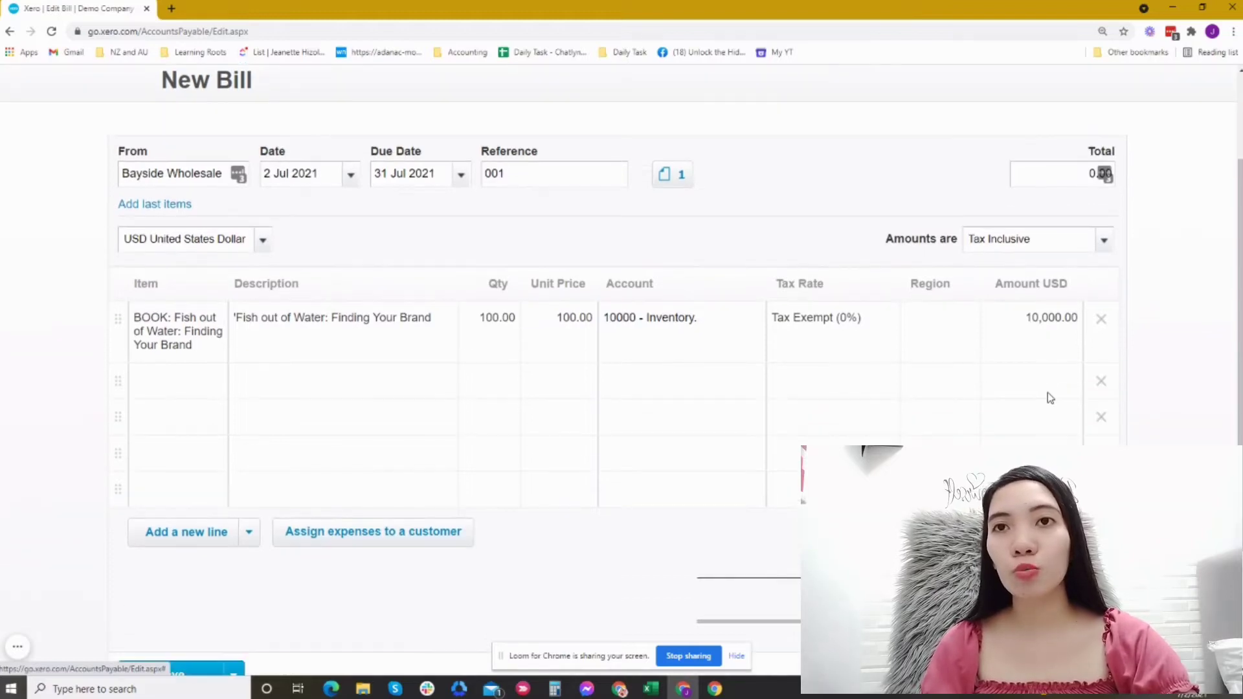
{"action": "scroll", "coordinate": [1047, 345], "scroll_direction": "down", "scroll_amount": 1}
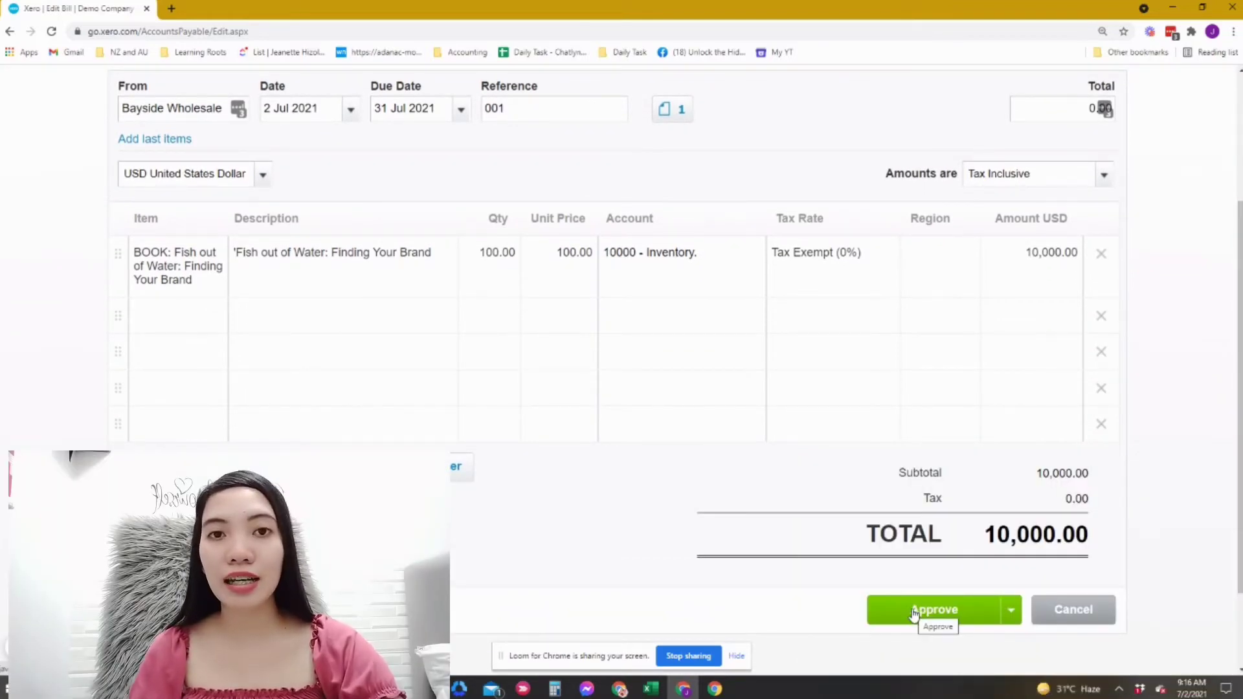
{"action": "left_click", "coordinate": [914, 612]}
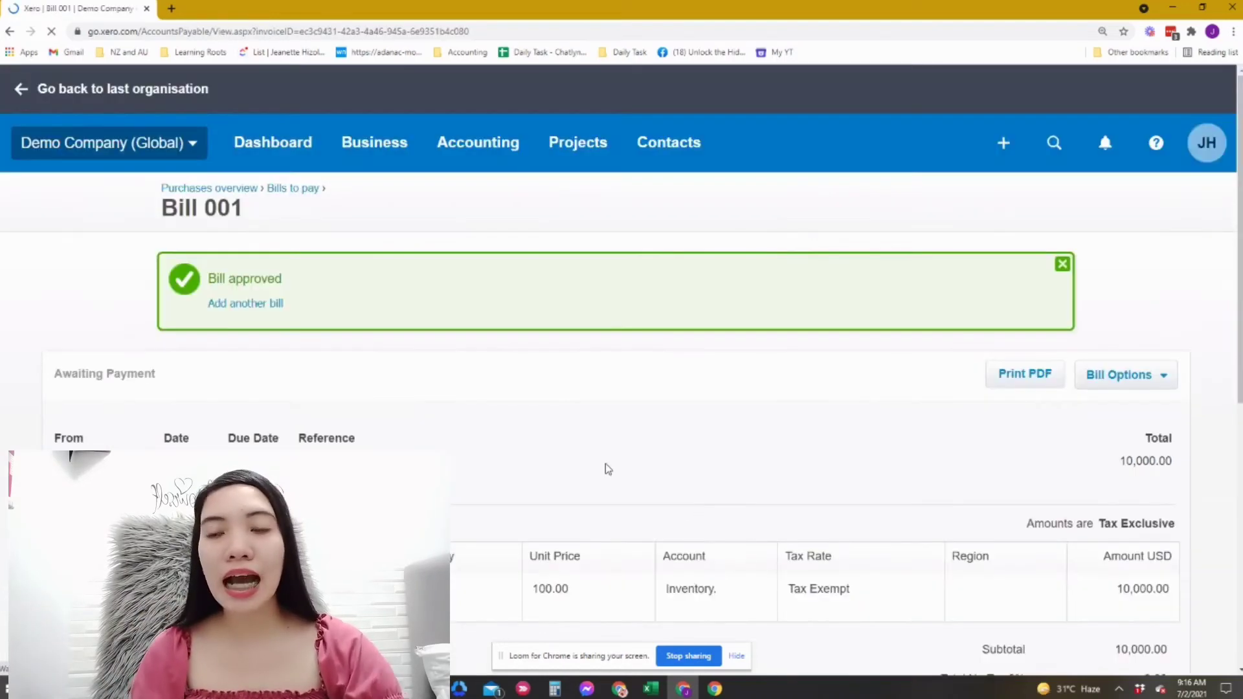
- Dismiss the approval notice and open the Bayside Wholesale bill 001 for editing
{"action": "scroll", "coordinate": [620, 442], "scroll_direction": "up", "scroll_amount": 5}
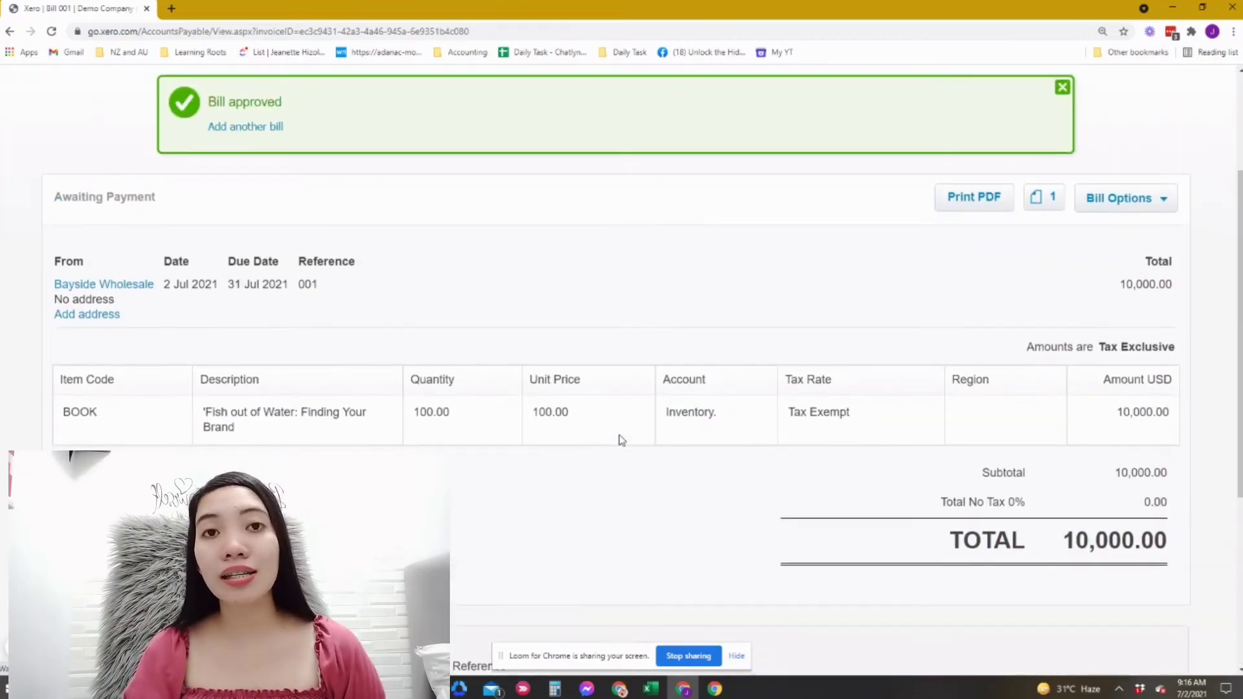
{"action": "left_click", "coordinate": [1062, 102]}
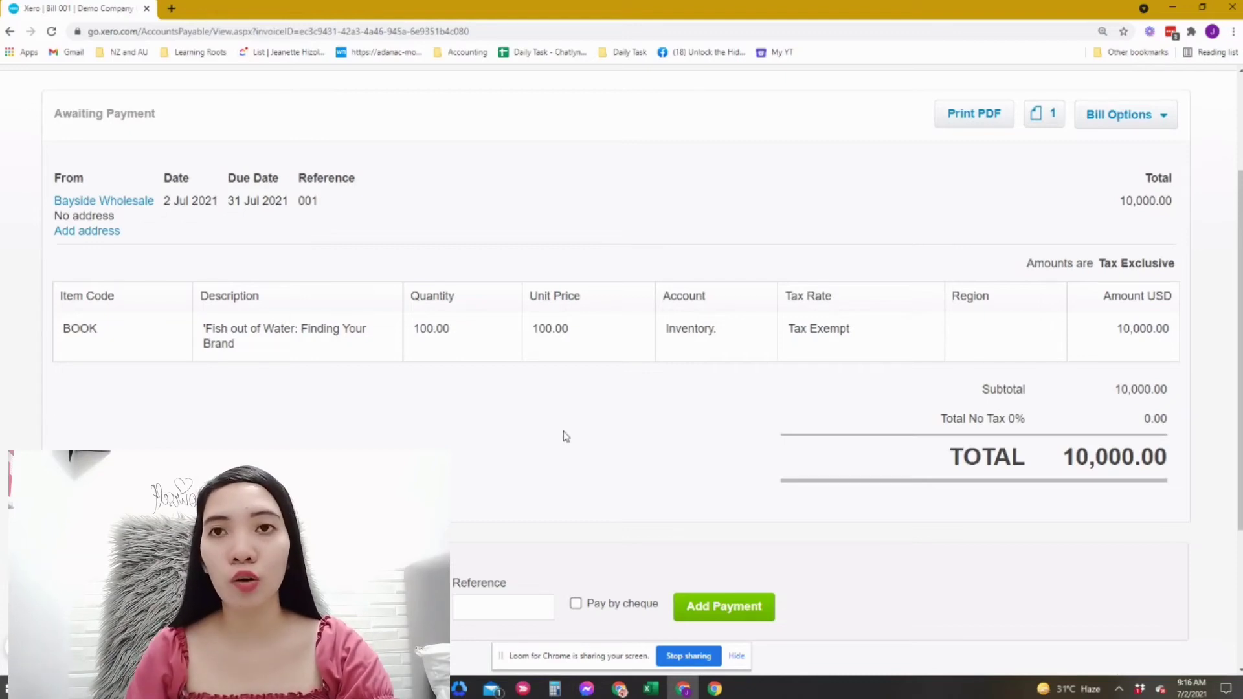
{"action": "left_click", "coordinate": [1169, 130]}
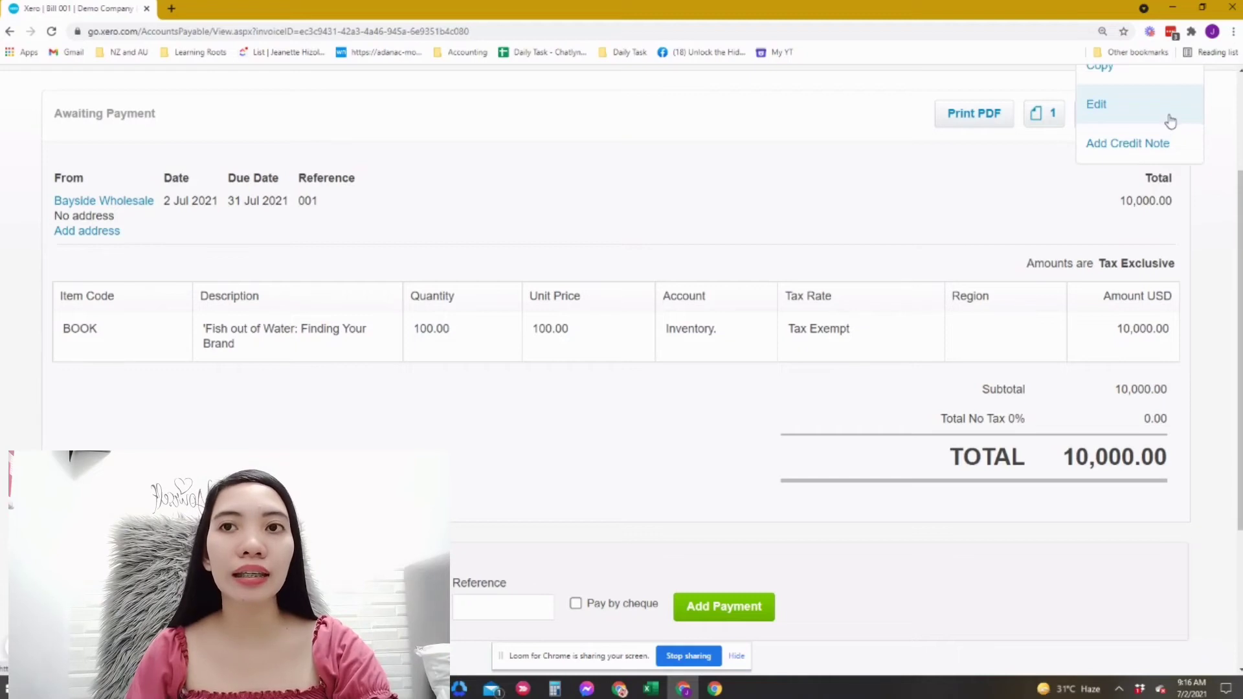
{"action": "scroll", "coordinate": [1169, 122], "scroll_direction": "up", "scroll_amount": 2}
{"action": "left_click", "coordinate": [1133, 227]}
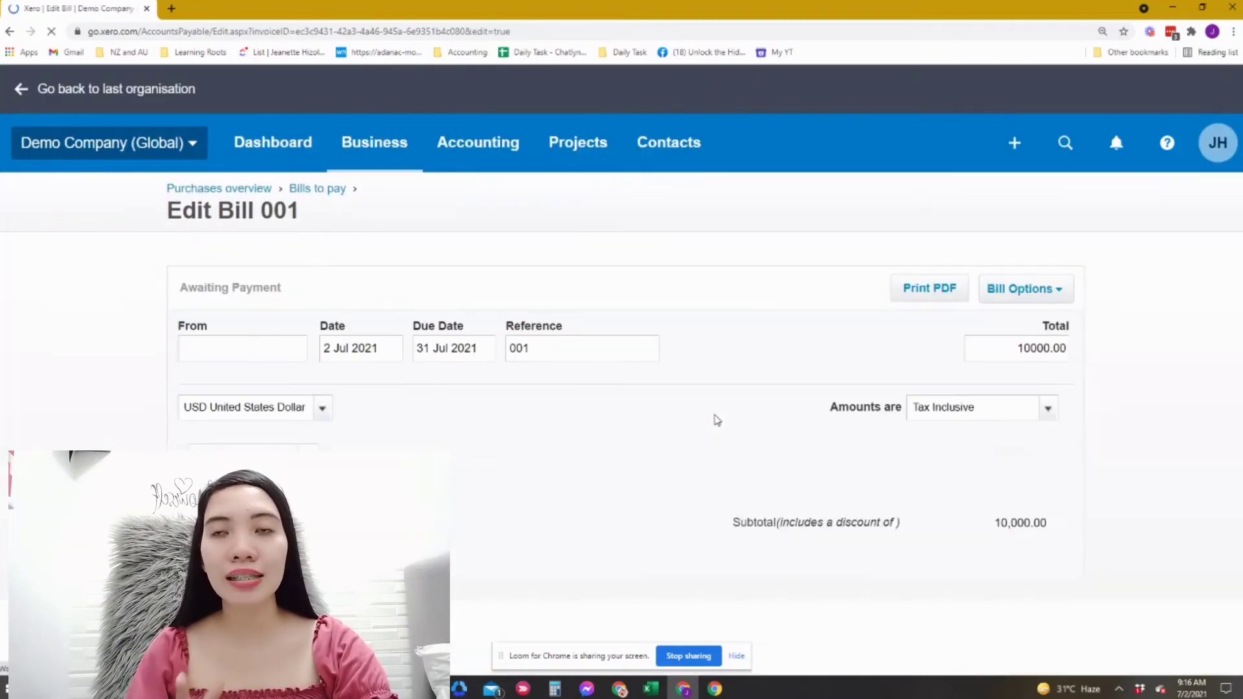
{"action": "scroll", "coordinate": [741, 350], "scroll_direction": "down", "scroll_amount": 3}
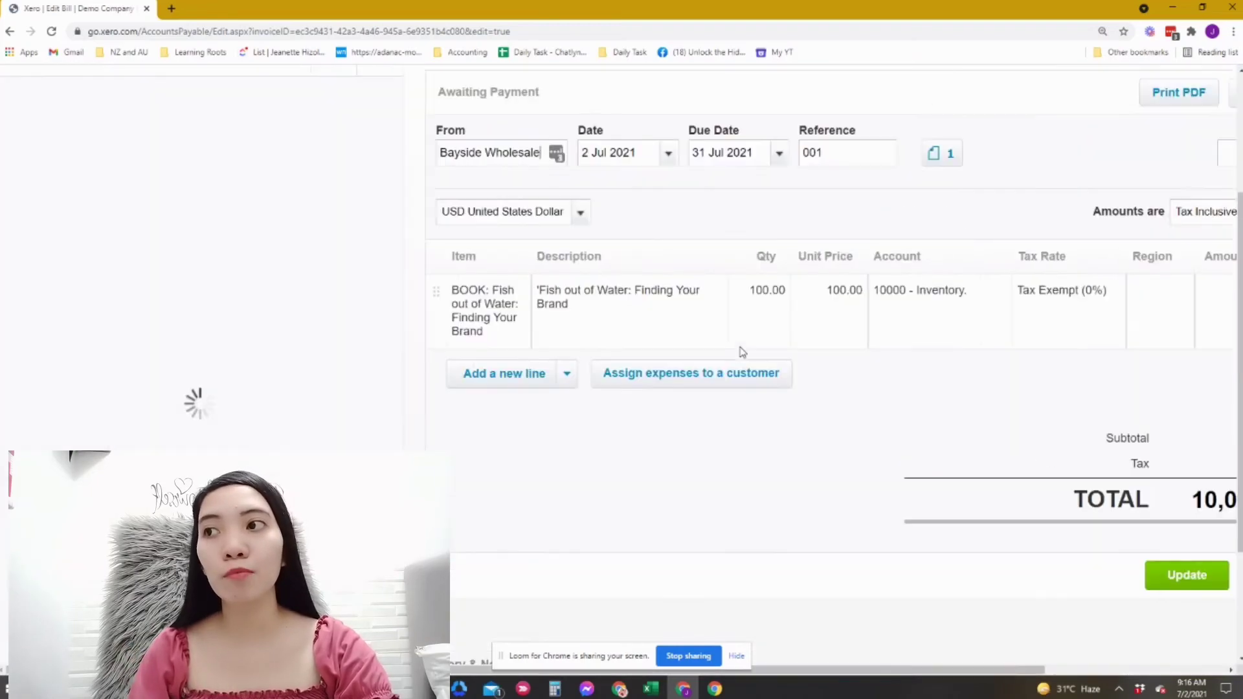
{"action": "scroll", "coordinate": [730, 436], "scroll_direction": "down", "scroll_amount": 1}
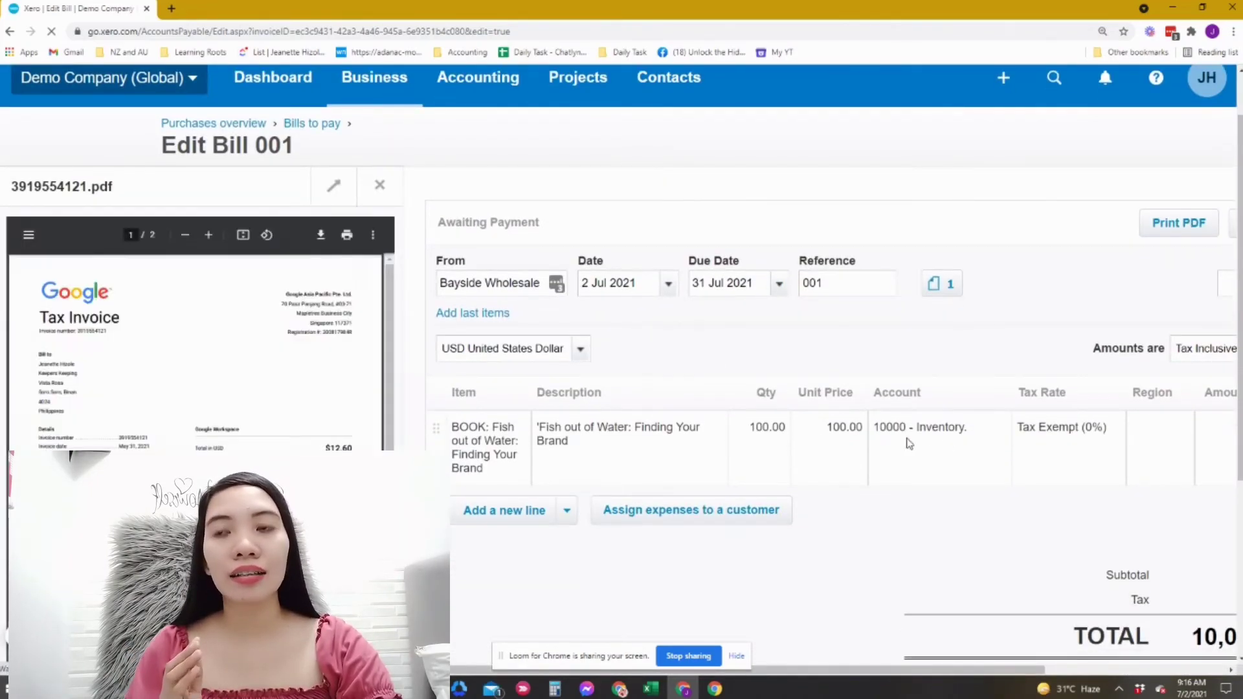
{"action": "scroll", "coordinate": [924, 443], "scroll_direction": "down", "scroll_amount": 1}
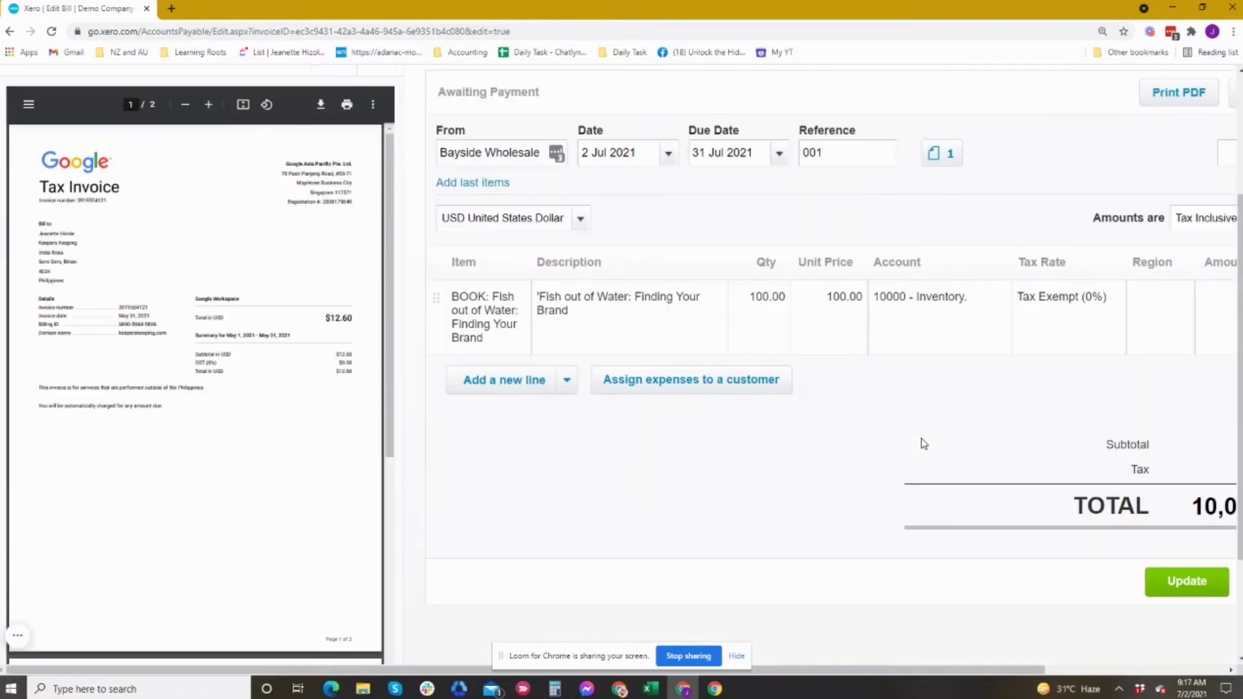
{"action": "scroll", "coordinate": [924, 443], "scroll_direction": "up", "scroll_amount": 1}
{"action": "scroll", "coordinate": [915, 443], "scroll_direction": "down", "scroll_amount": 1}
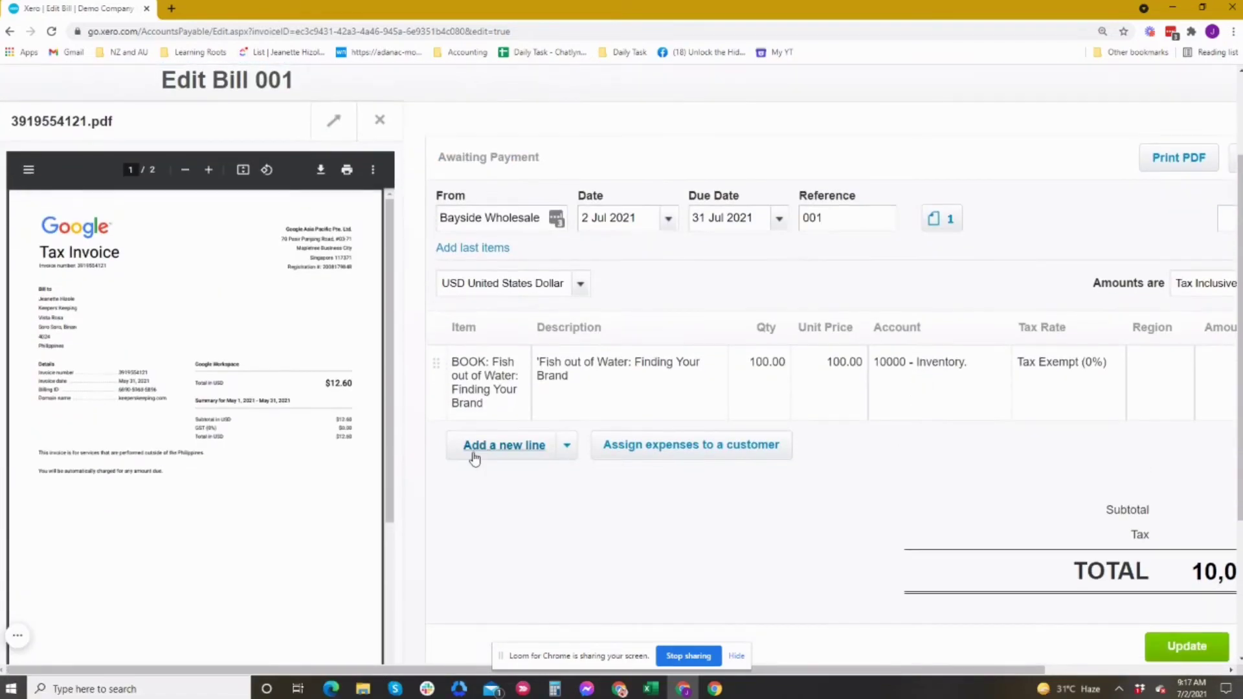
- Add a second line to the bill with the description Delivery Fee, quantity 1 and unit price 50.00
{"action": "left_click", "coordinate": [492, 455]}
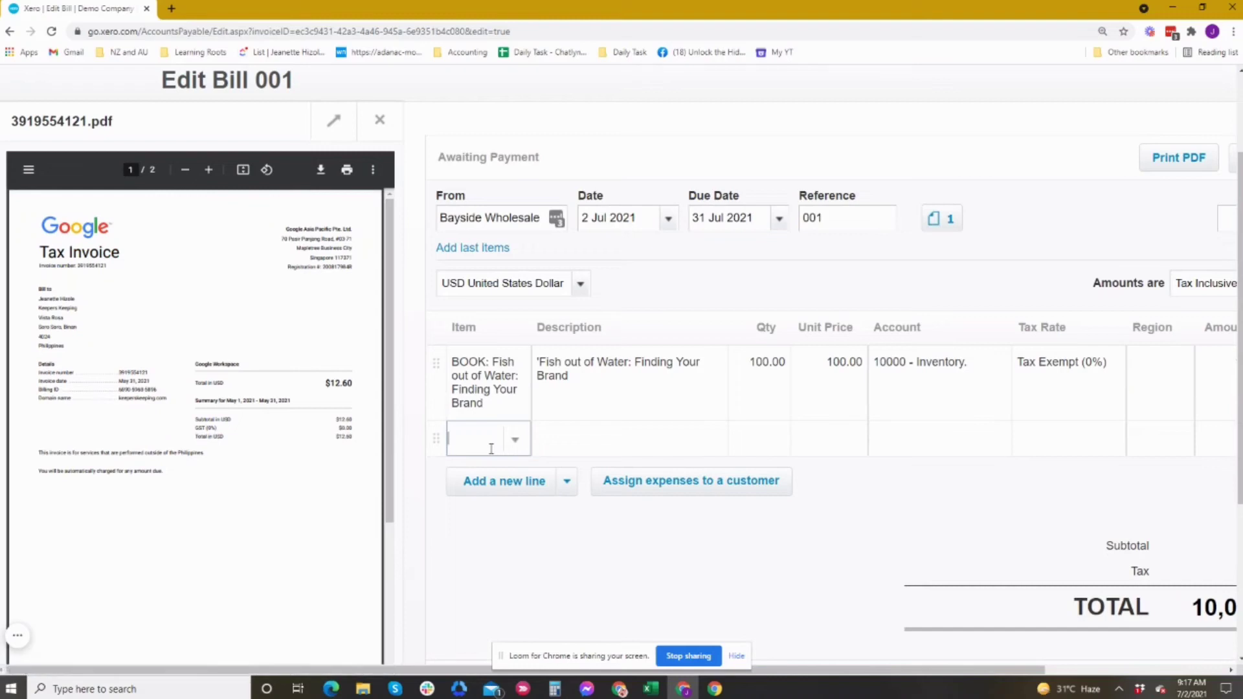
{"action": "left_click", "coordinate": [608, 442]}
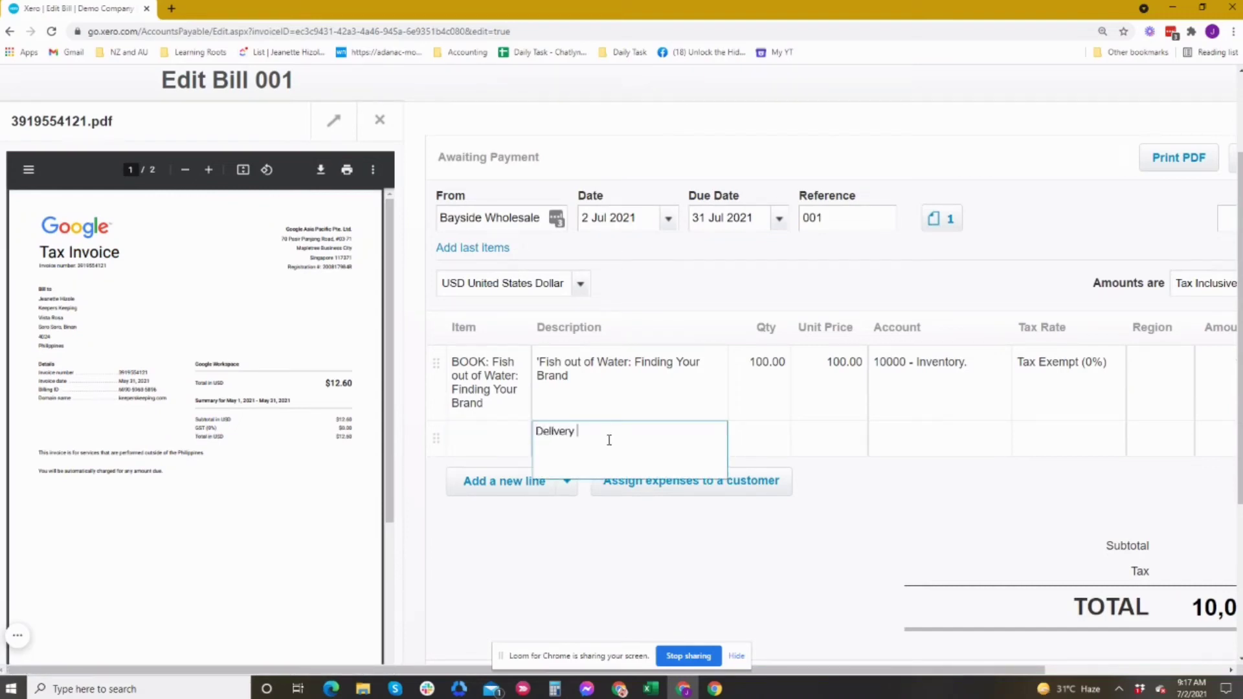
{"action": "type", "text": "Delivery Fee"}
{"action": "key", "text": "Tab"}
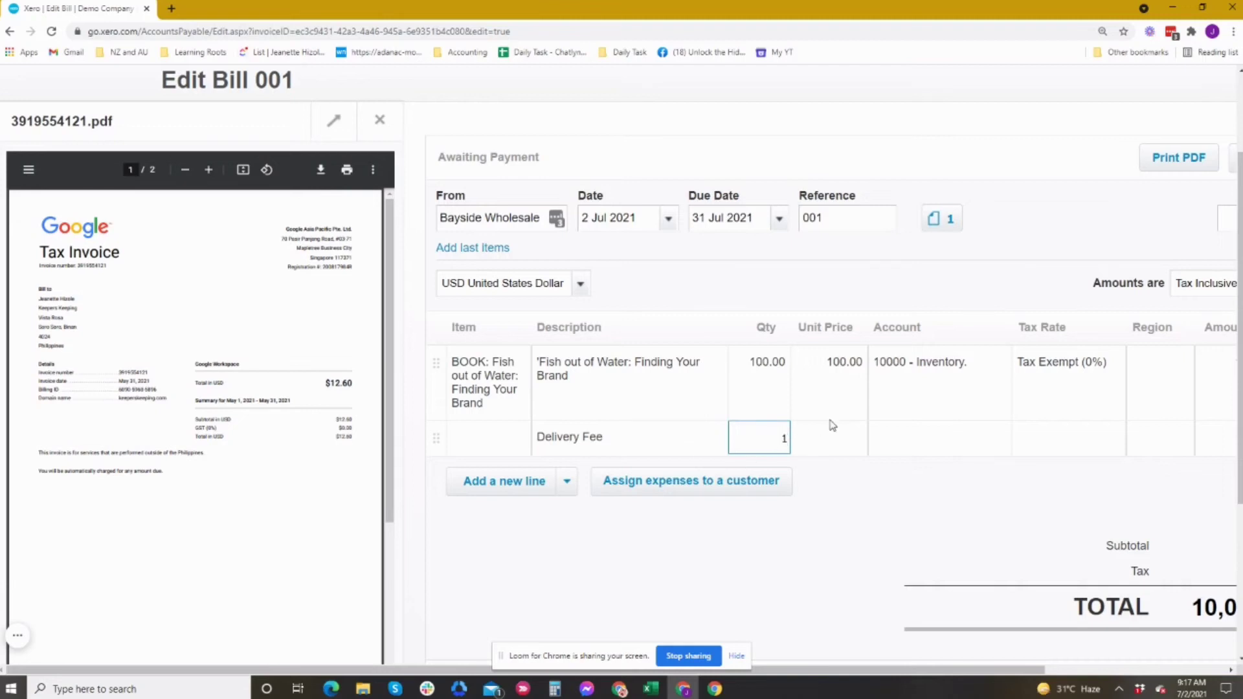
{"action": "left_click", "coordinate": [830, 439]}
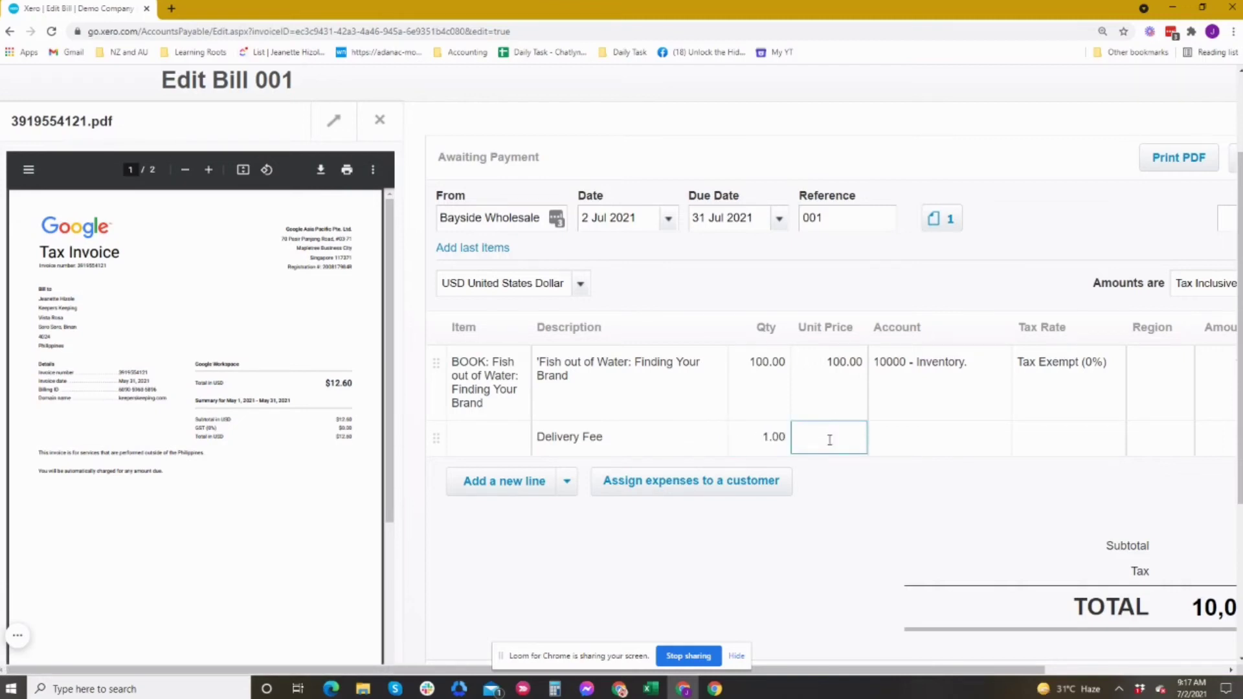
{"action": "type", "text": "50.00"}
- Assign the Delivery Fee line to the account 425 - Freight & Courier
{"action": "left_click", "coordinate": [917, 439]}
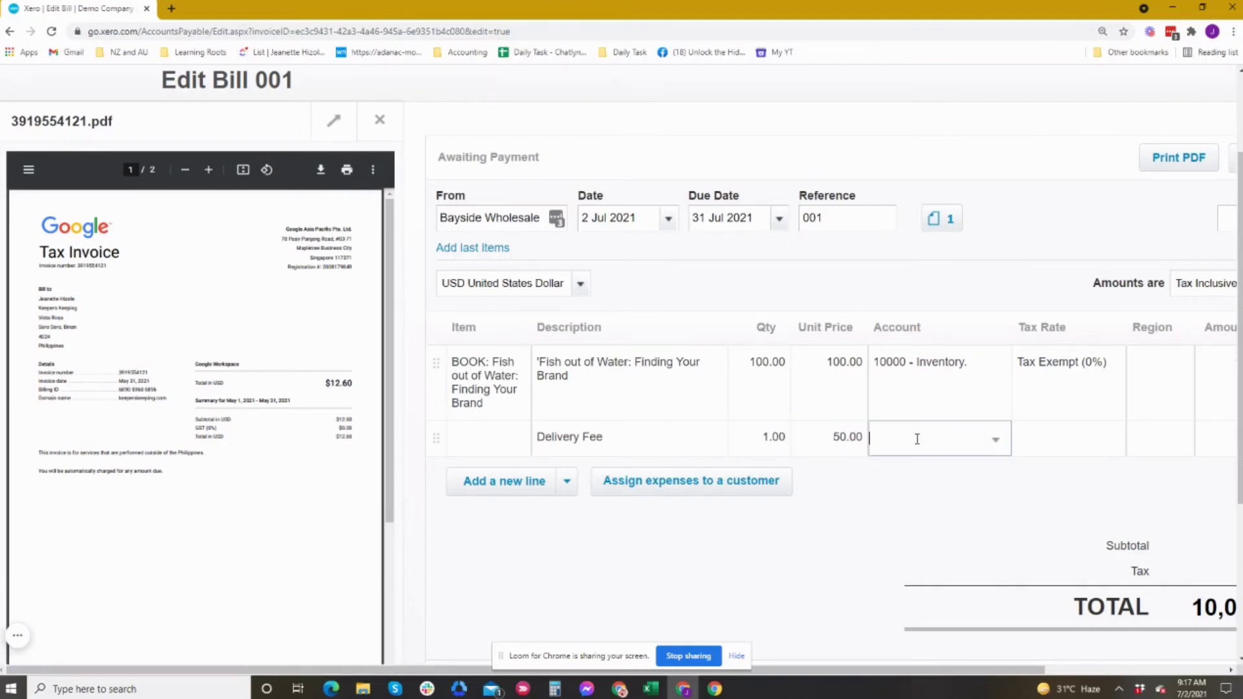
{"action": "type", "text": "fr"}
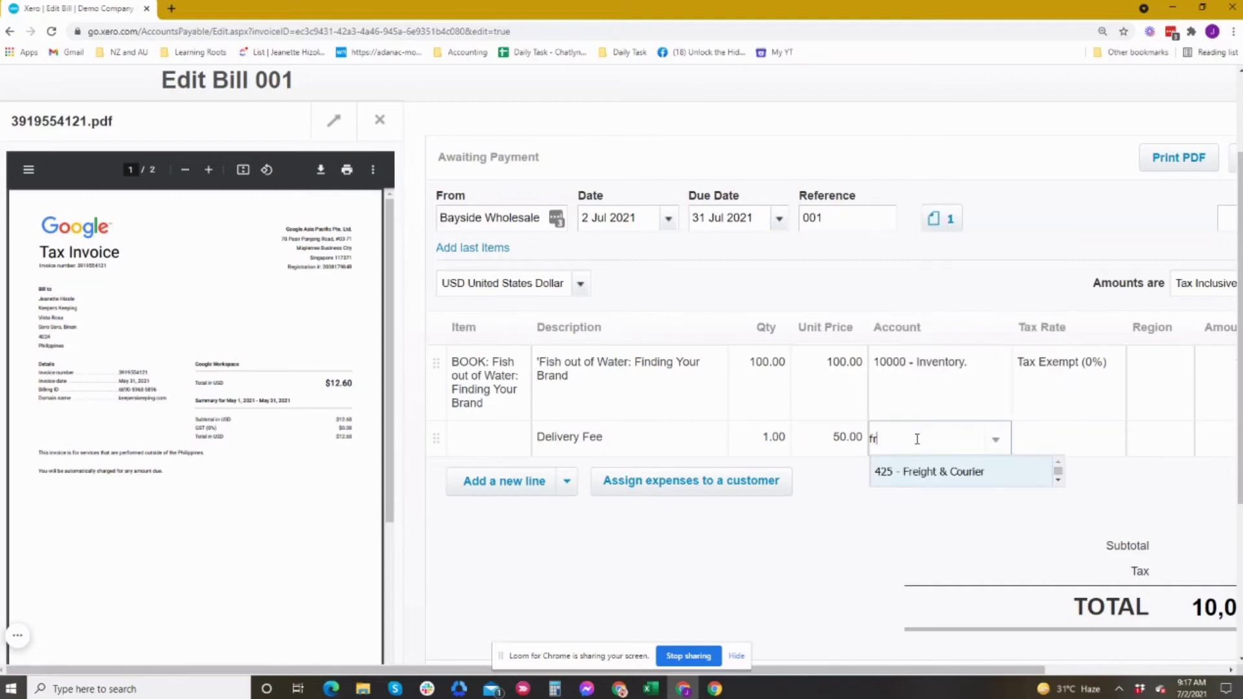
{"action": "left_click", "coordinate": [928, 479]}
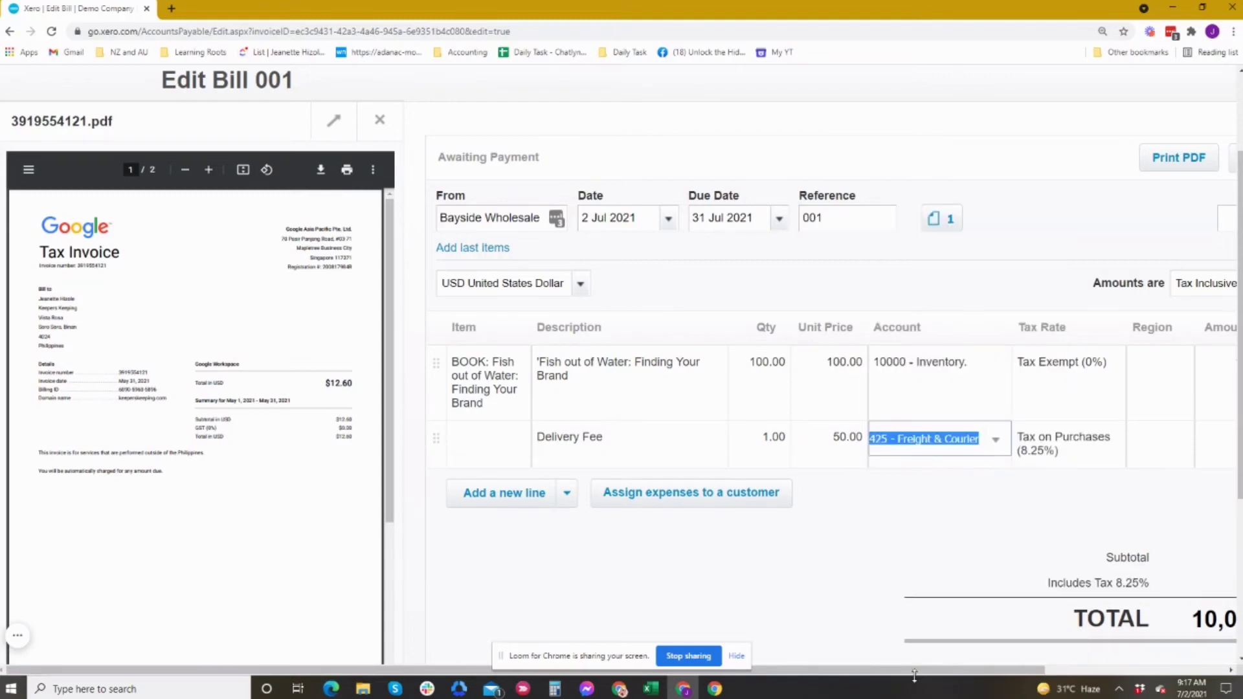
- Set the Delivery Fee line's tax rate to Tax Exempt (0%) and update the bill
{"action": "left_click_drag", "start_coordinate": [915, 671], "coordinate": [1097, 671]}
{"action": "left_click", "coordinate": [851, 449]}
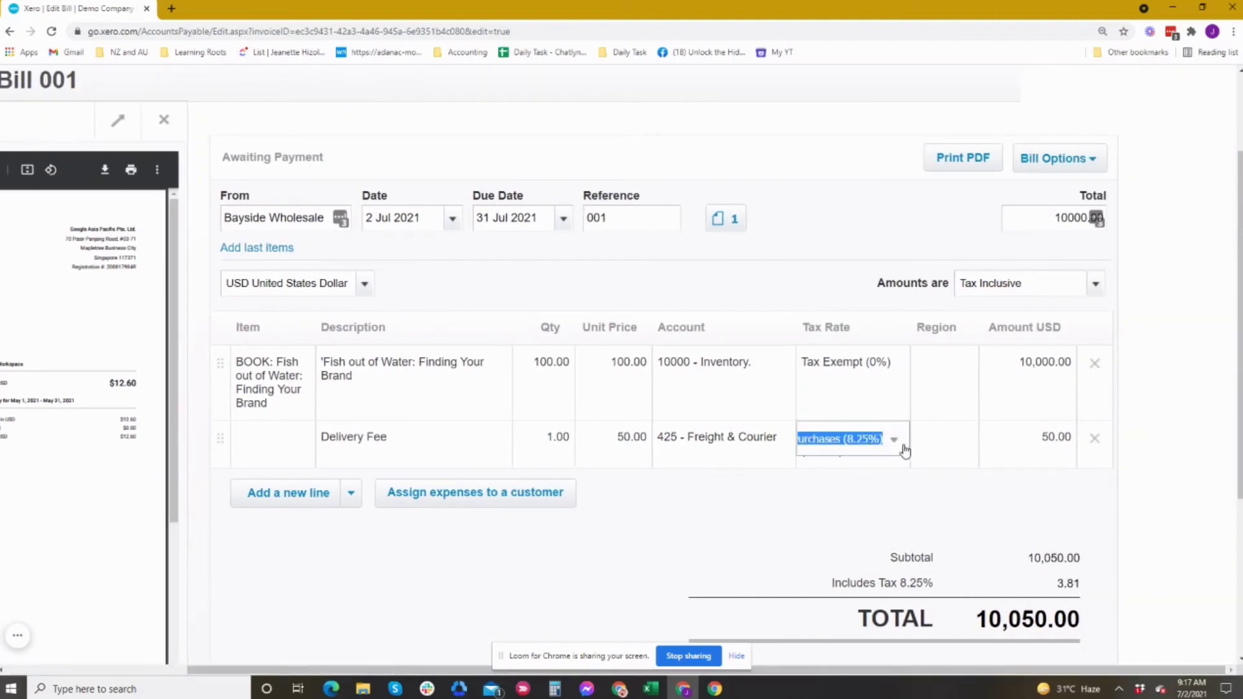
{"action": "left_click", "coordinate": [894, 439]}
{"action": "left_click", "coordinate": [866, 544]}
{"action": "scroll", "coordinate": [897, 555], "scroll_direction": "down", "scroll_amount": 4}
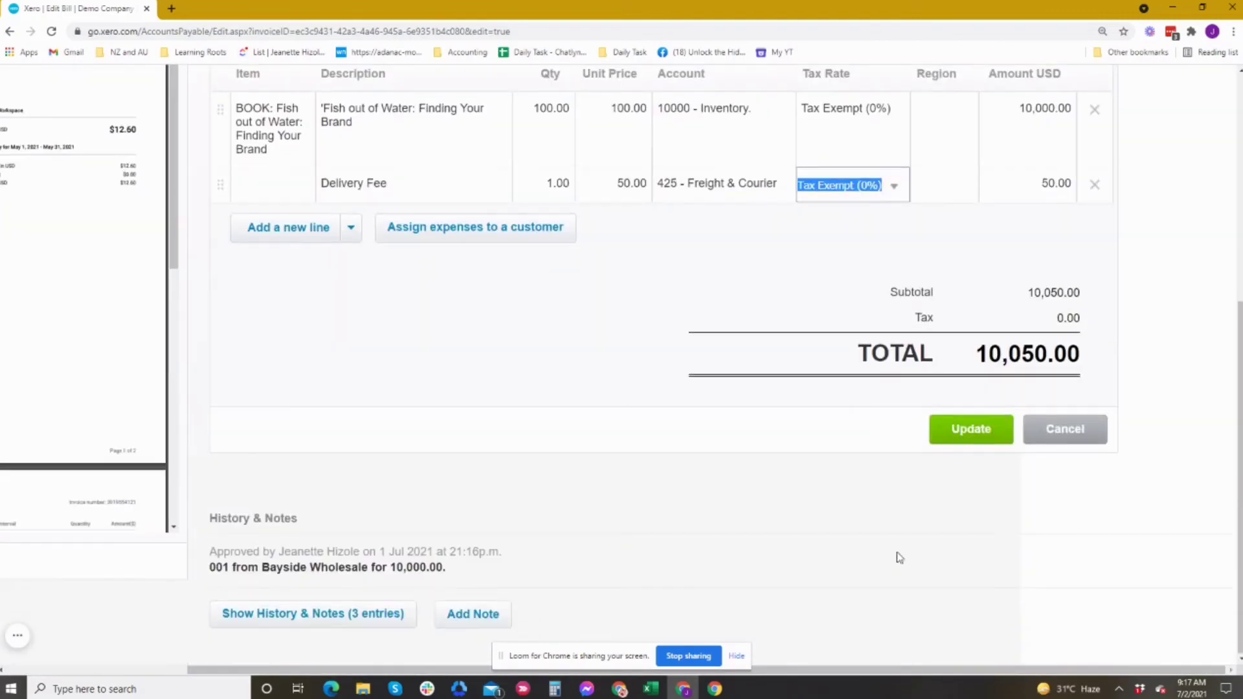
{"action": "left_click", "coordinate": [955, 430]}
{"action": "scroll", "coordinate": [610, 363], "scroll_direction": "up", "scroll_amount": 1}
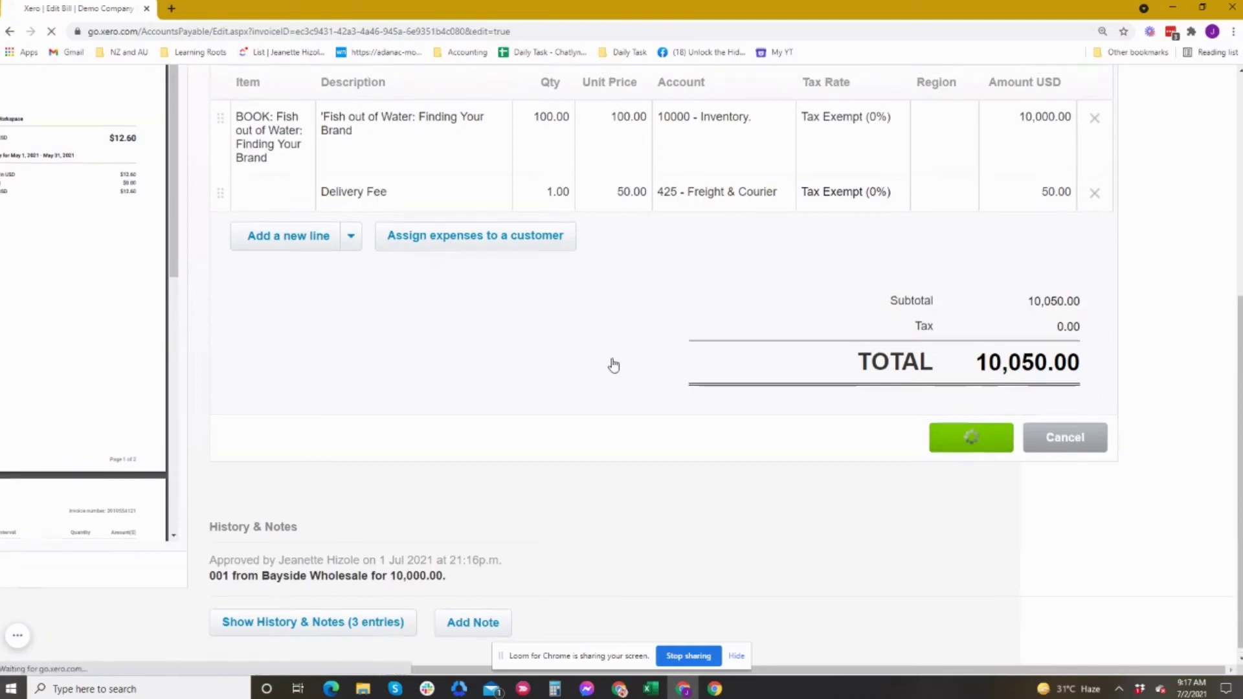
{"action": "scroll", "coordinate": [607, 371], "scroll_direction": "up", "scroll_amount": 4}
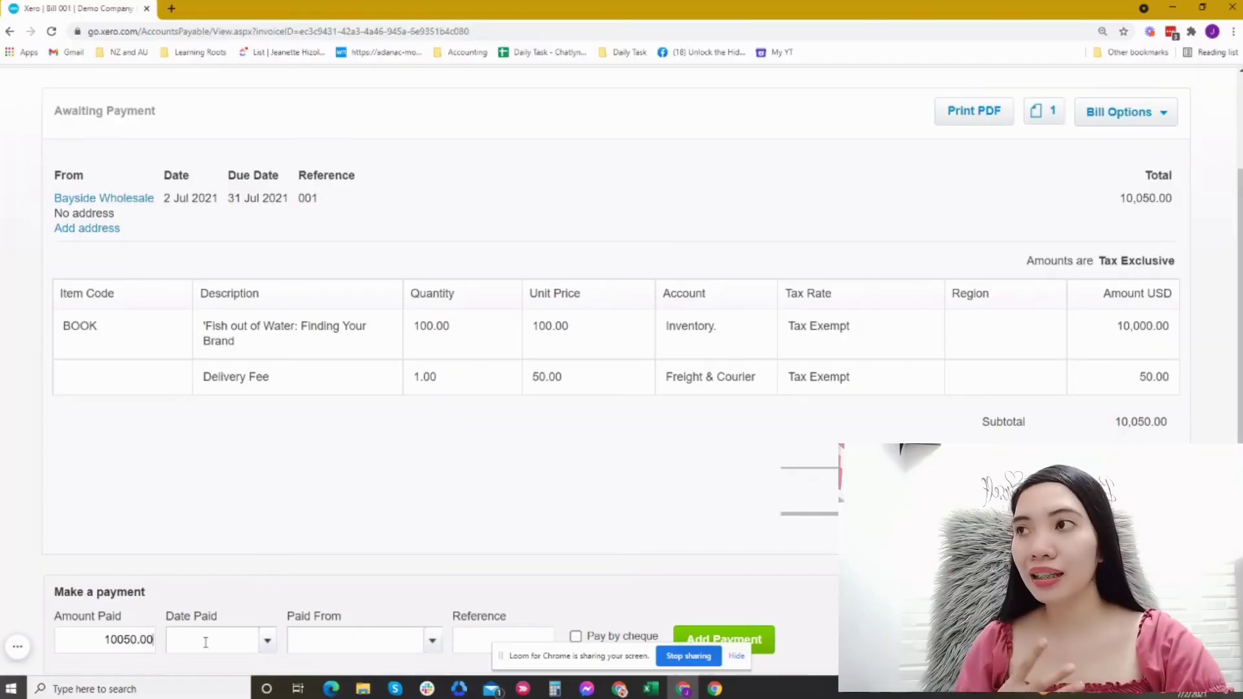
- Record full payment of the Bayside Wholesale bill dated 2 Jul 2021 from the Business Bank Account
{"action": "left_click", "coordinate": [269, 641]}
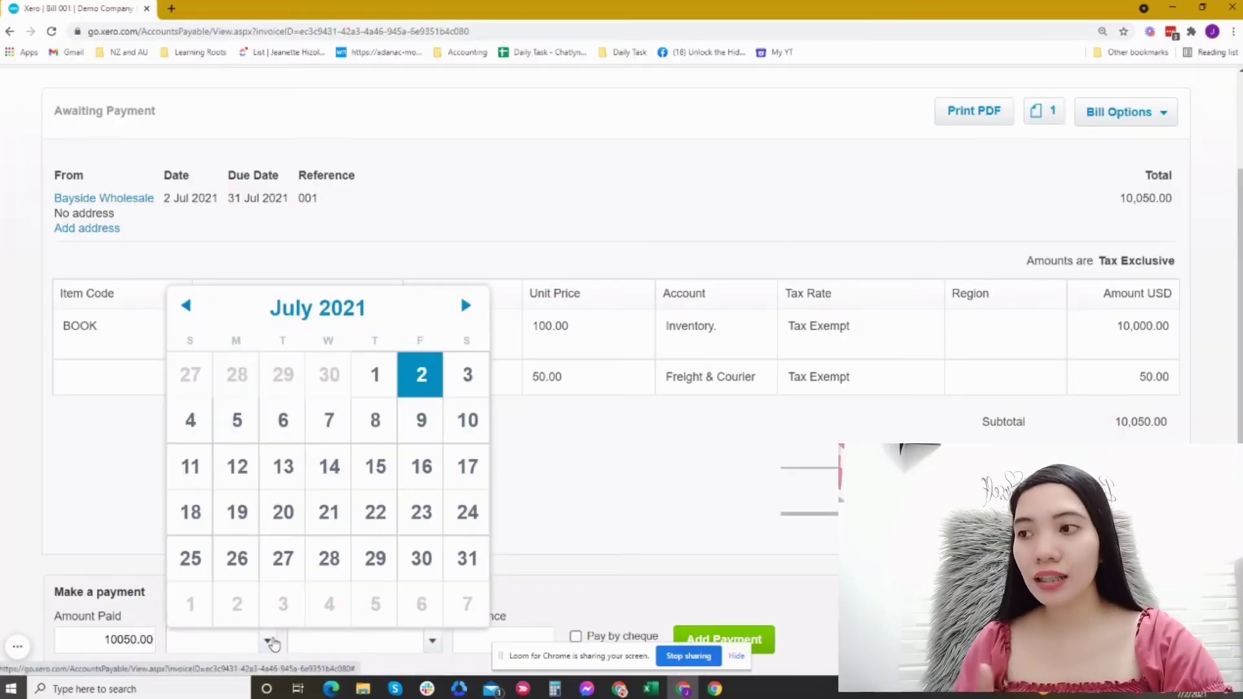
{"action": "left_click", "coordinate": [417, 388]}
{"action": "scroll", "coordinate": [424, 518], "scroll_direction": "down", "scroll_amount": 1}
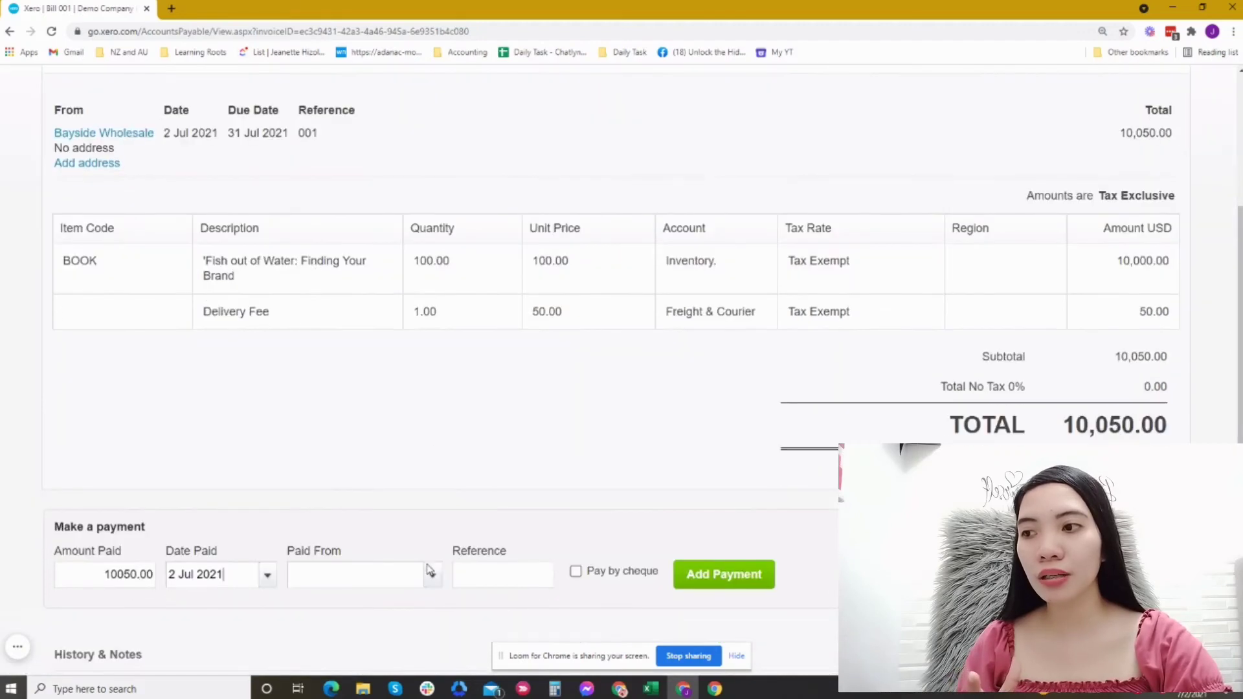
{"action": "left_click", "coordinate": [432, 576]}
{"action": "left_click", "coordinate": [402, 650]}
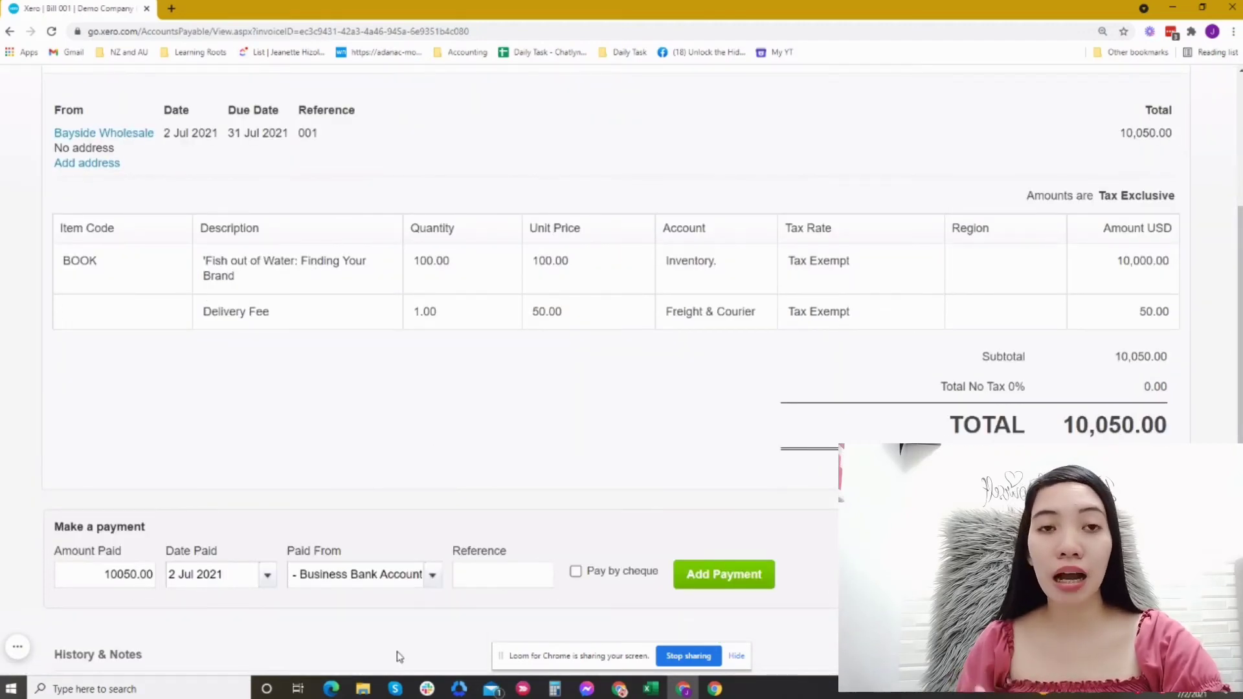
{"action": "left_click", "coordinate": [726, 580]}
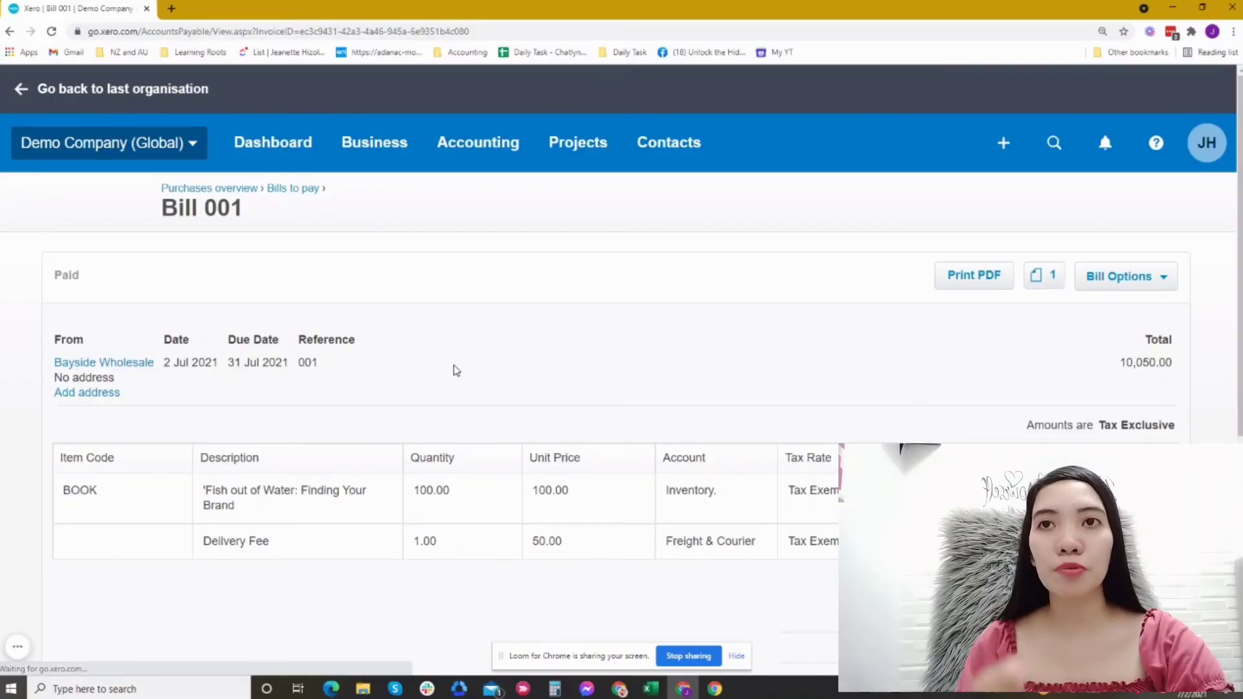
- Edit the paid bill to move the book line to the account 300 - Purchases, and save it
{"action": "left_click", "coordinate": [1158, 214]}
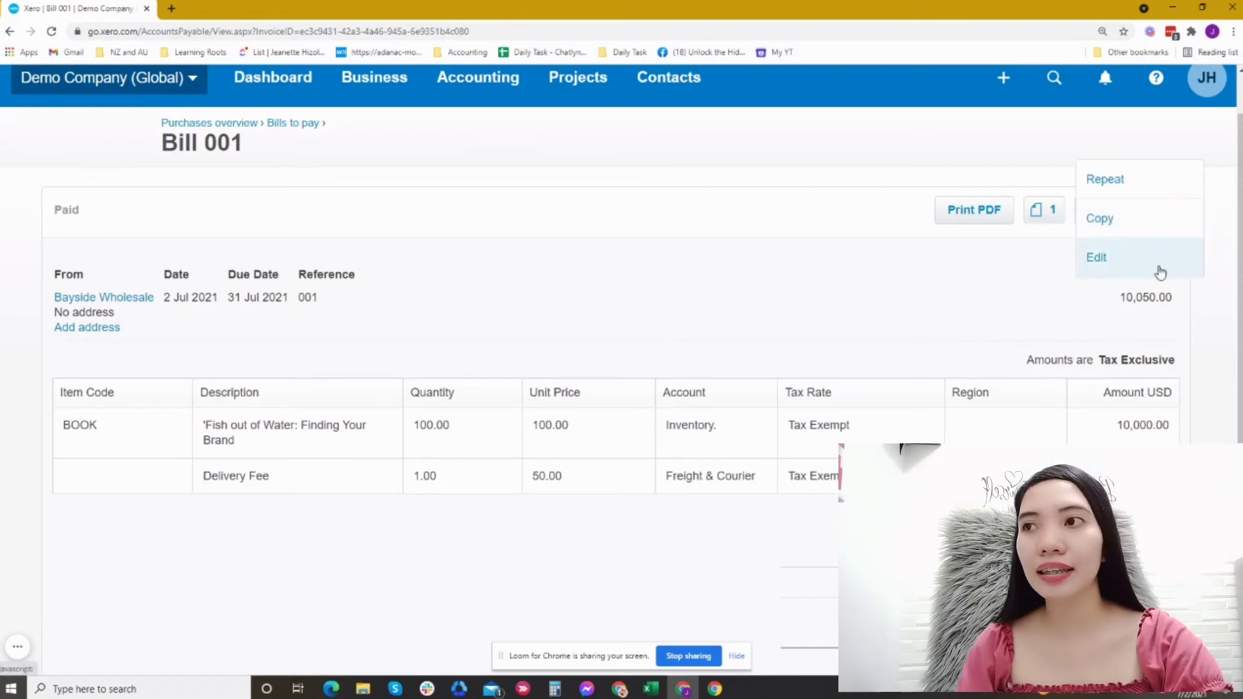
{"action": "left_click", "coordinate": [1113, 258]}
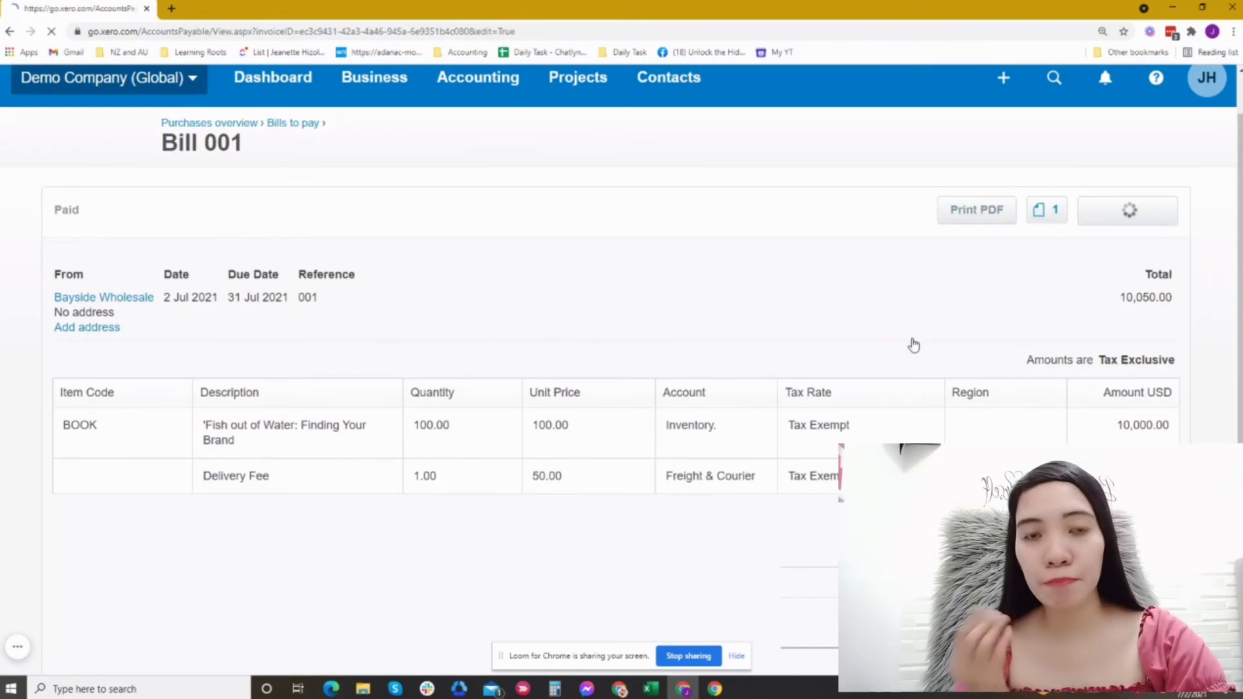
{"action": "scroll", "coordinate": [914, 345], "scroll_direction": "down", "scroll_amount": 3}
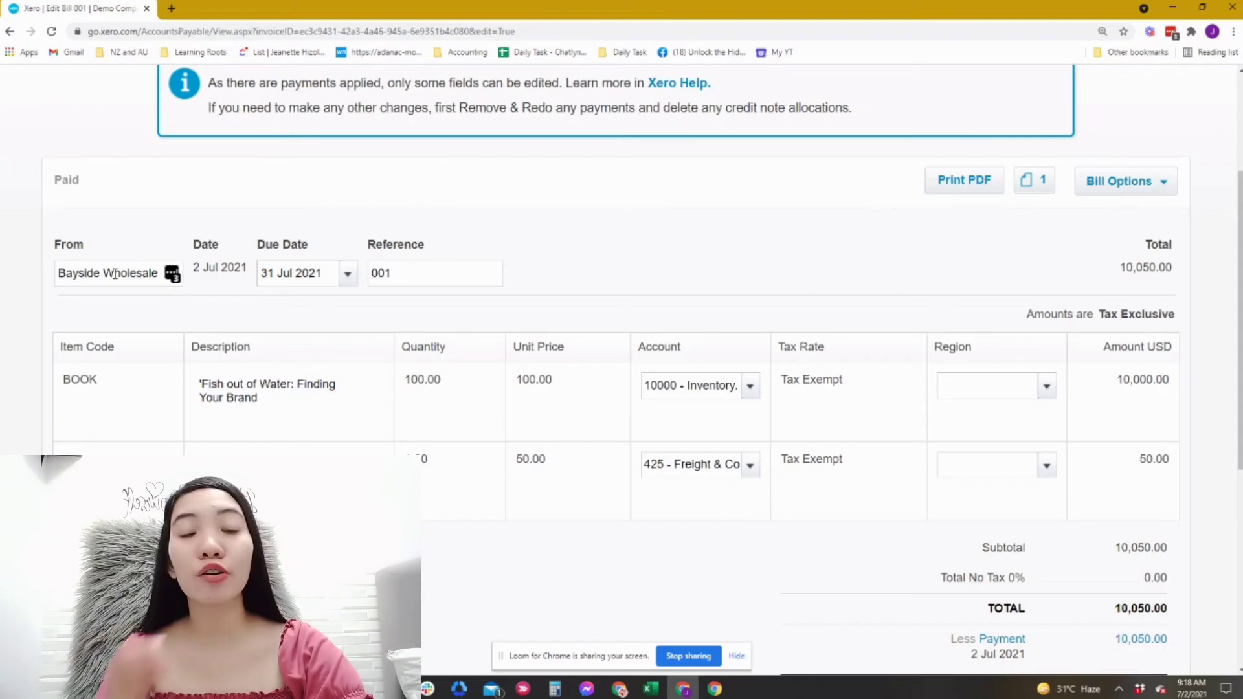
{"action": "left_click", "coordinate": [748, 387]}
{"action": "left_click", "coordinate": [714, 461]}
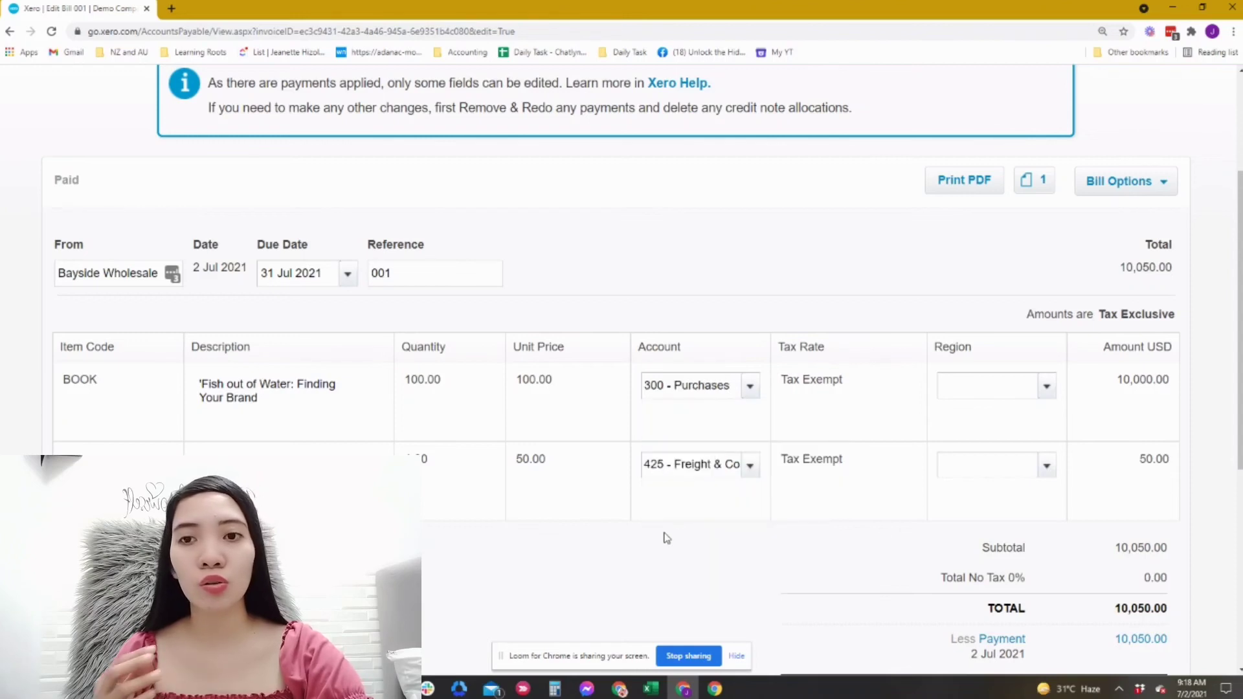
{"action": "scroll", "coordinate": [694, 521], "scroll_direction": "down", "scroll_amount": 3}
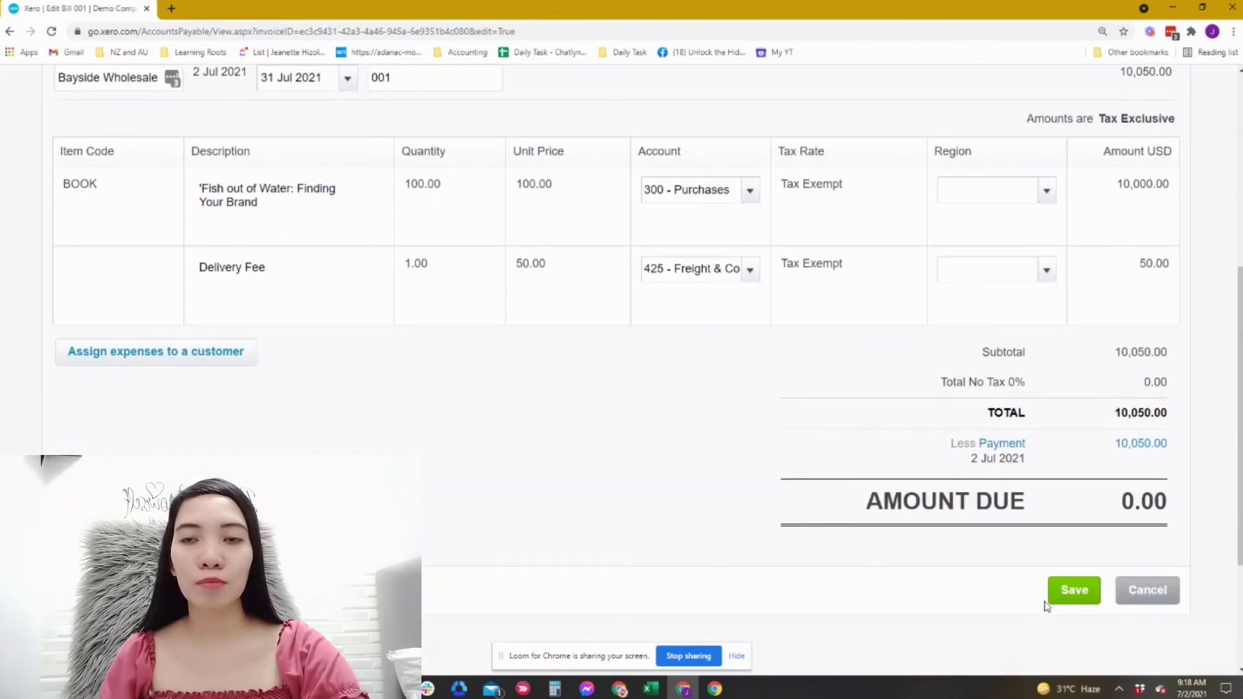
{"action": "left_click", "coordinate": [1070, 591]}
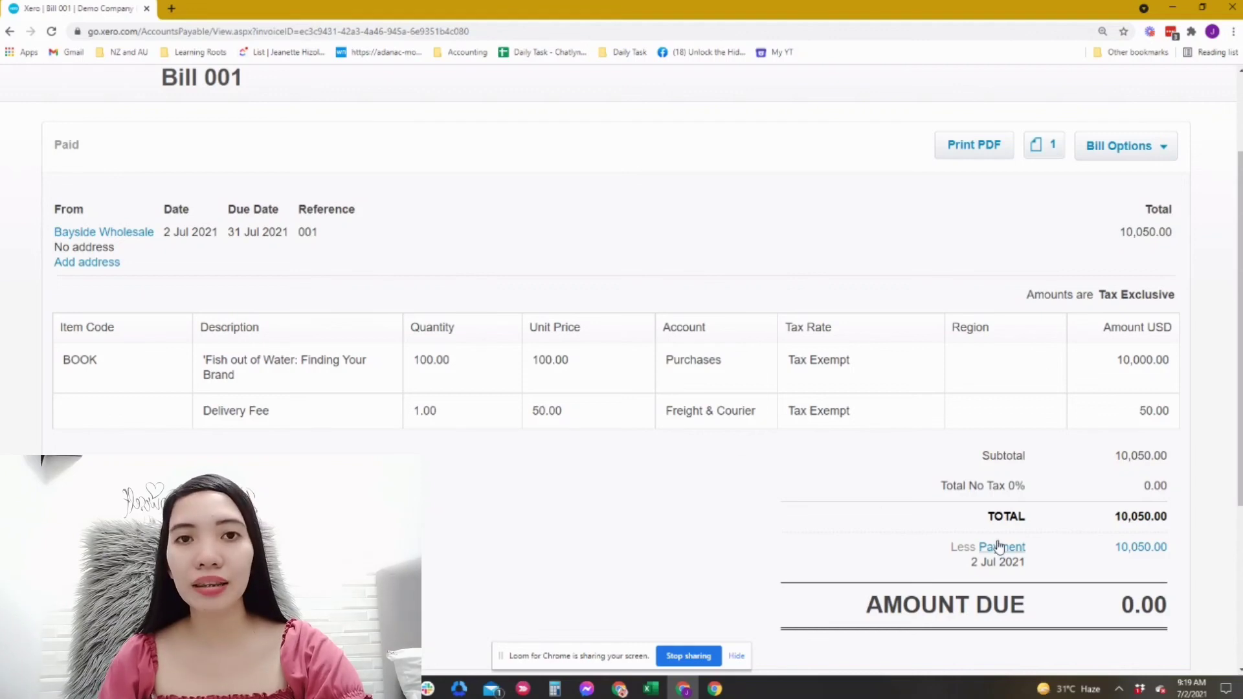
- Open the payment transaction applied to bill 001 and remove it with Remove & Redo
{"action": "left_click", "coordinate": [1002, 549]}
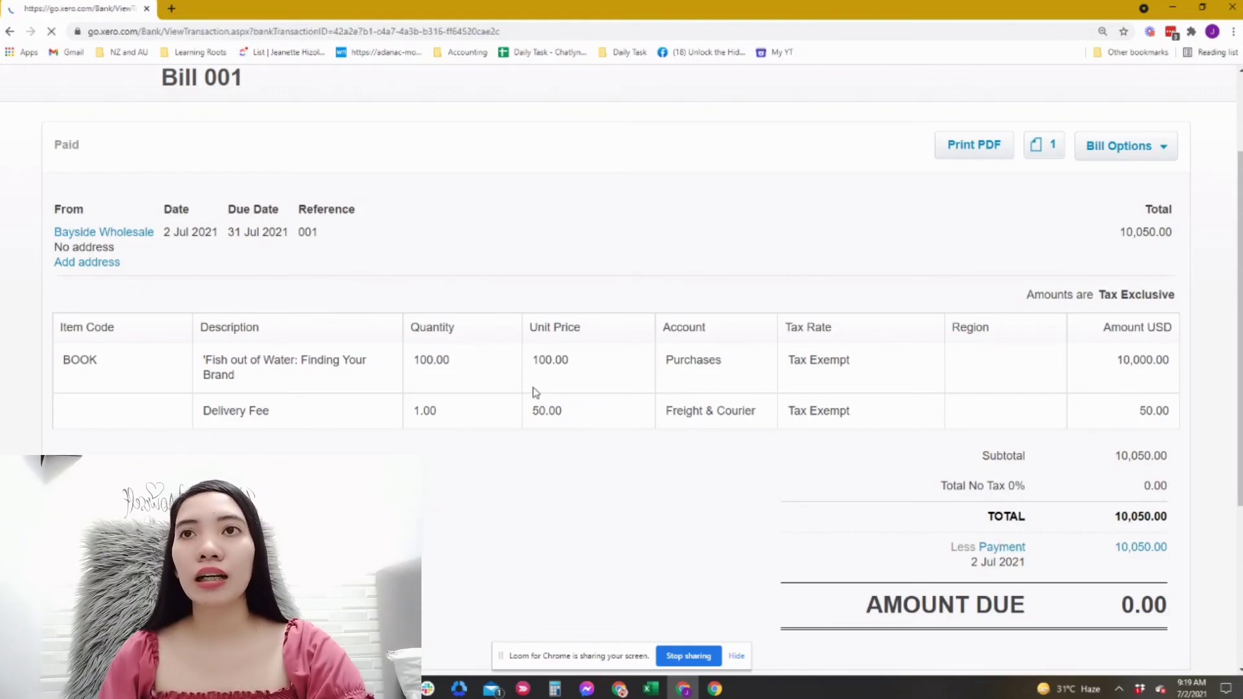
{"action": "left_click", "coordinate": [1045, 279]}
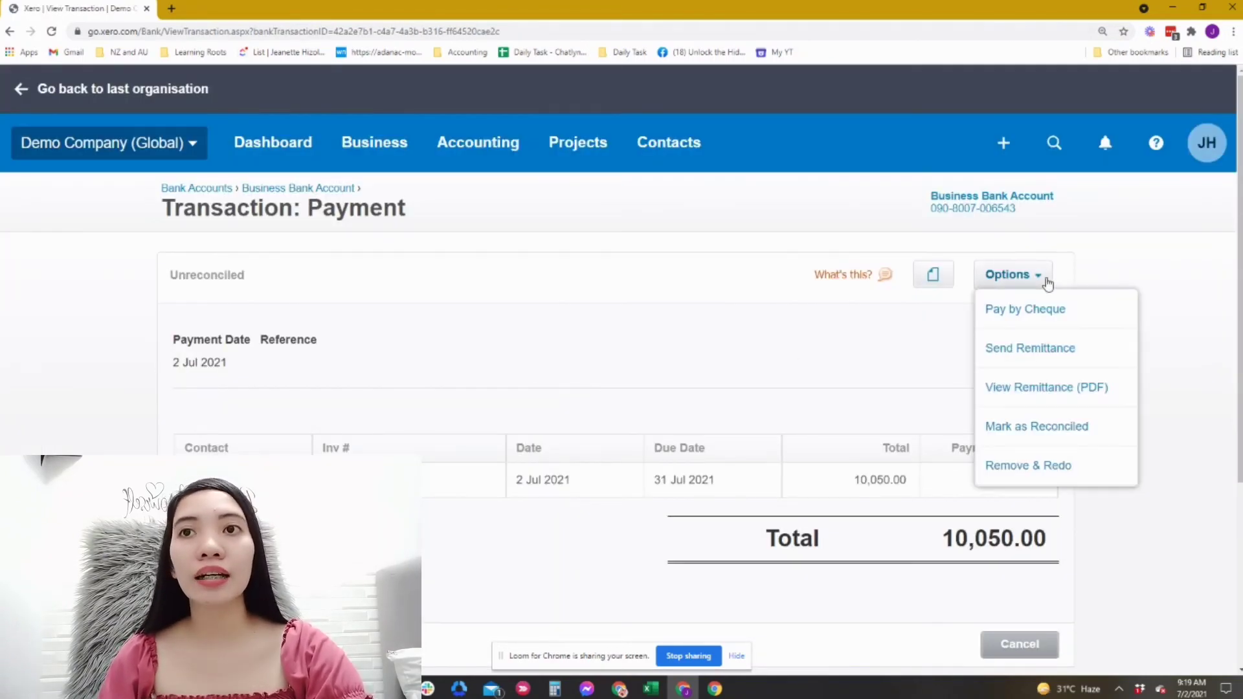
{"action": "left_click", "coordinate": [1014, 465]}
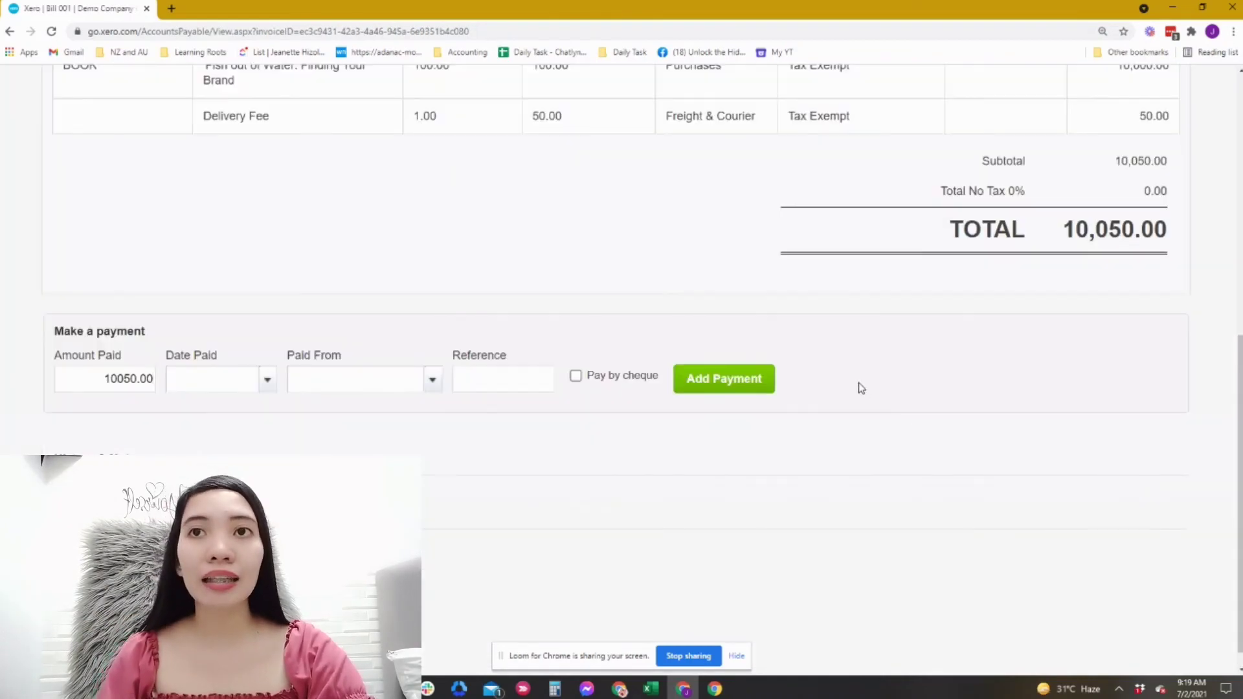
- Reopen the unpaid bill 001 in edit mode and review which fields and lines can be edited
{"action": "scroll", "coordinate": [861, 388], "scroll_direction": "up", "scroll_amount": 5}
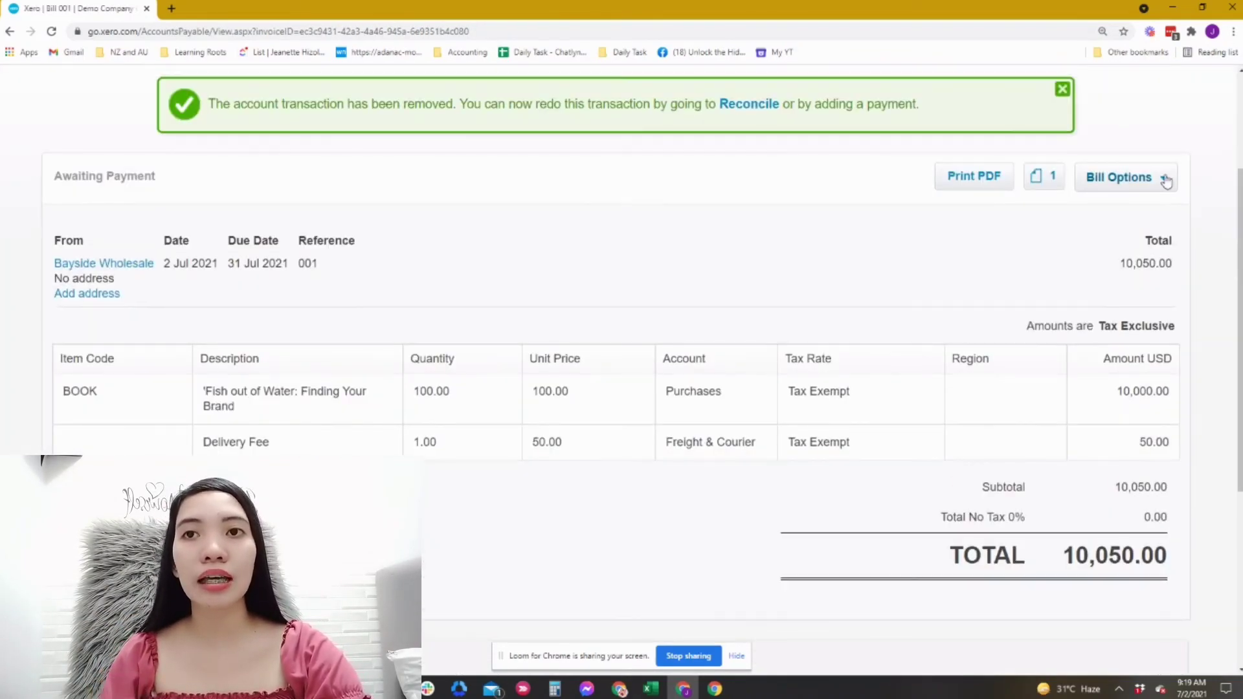
{"action": "left_click", "coordinate": [1165, 182]}
{"action": "left_click", "coordinate": [1108, 151]}
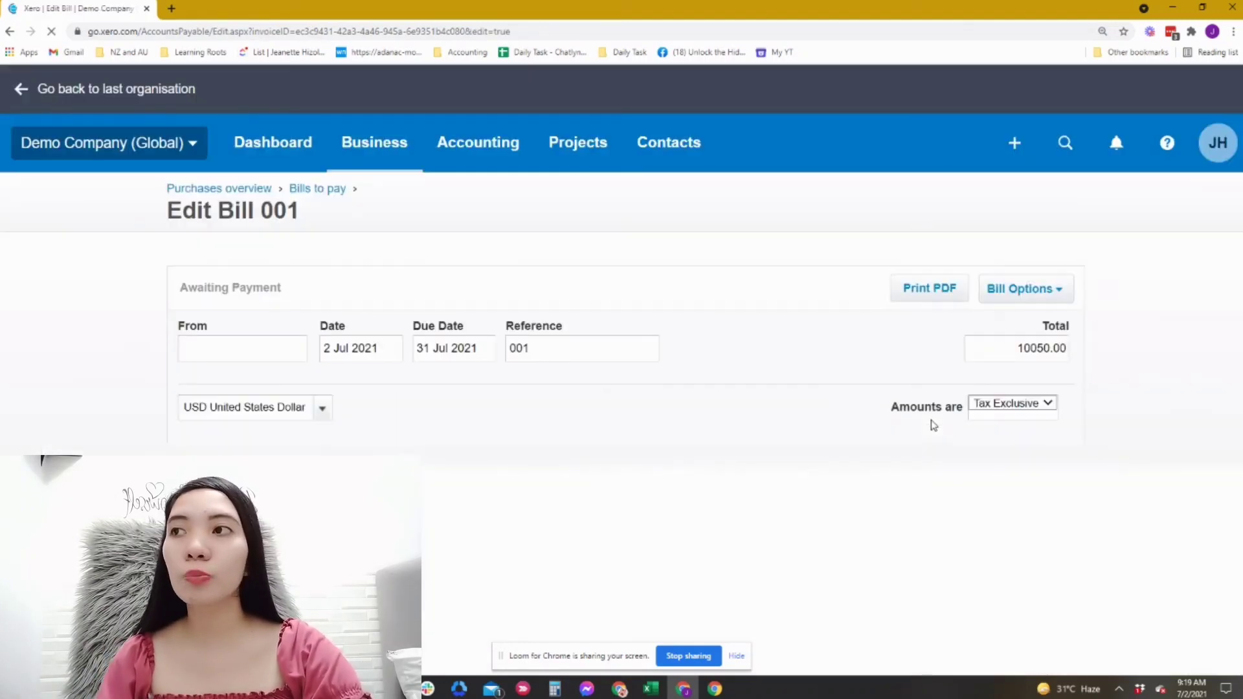
{"action": "scroll", "coordinate": [712, 414], "scroll_direction": "down", "scroll_amount": 3}
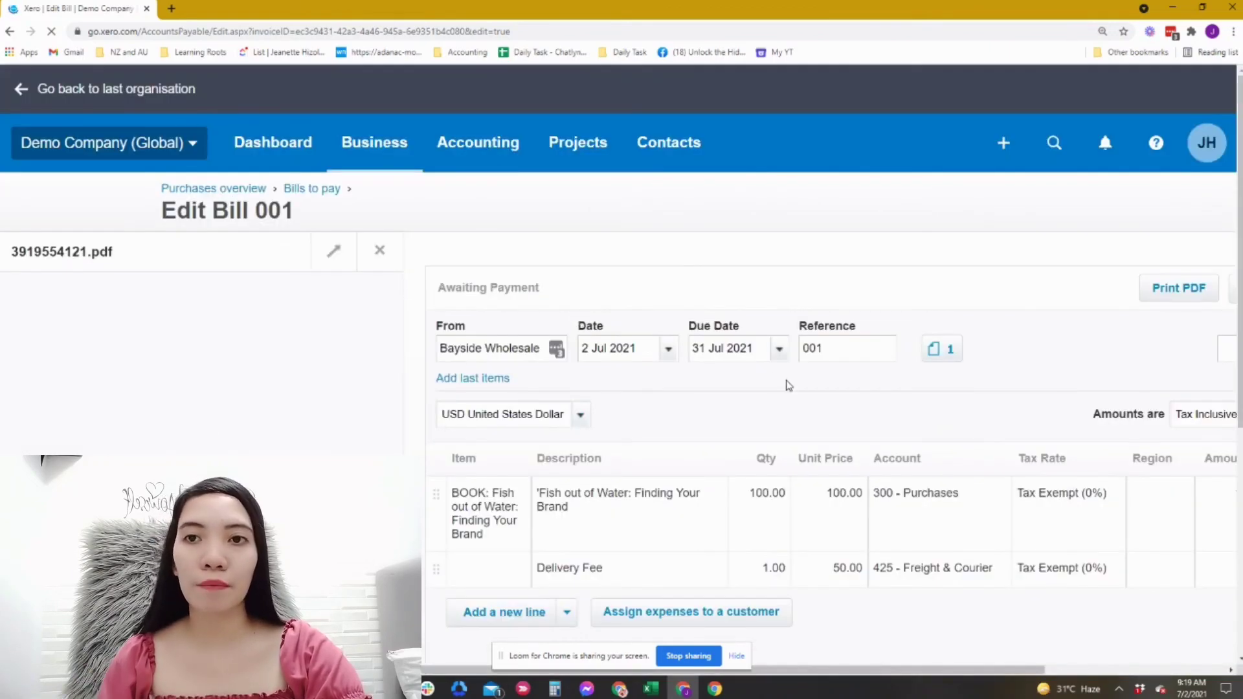
{"action": "scroll", "coordinate": [787, 382], "scroll_direction": "down", "scroll_amount": 3}
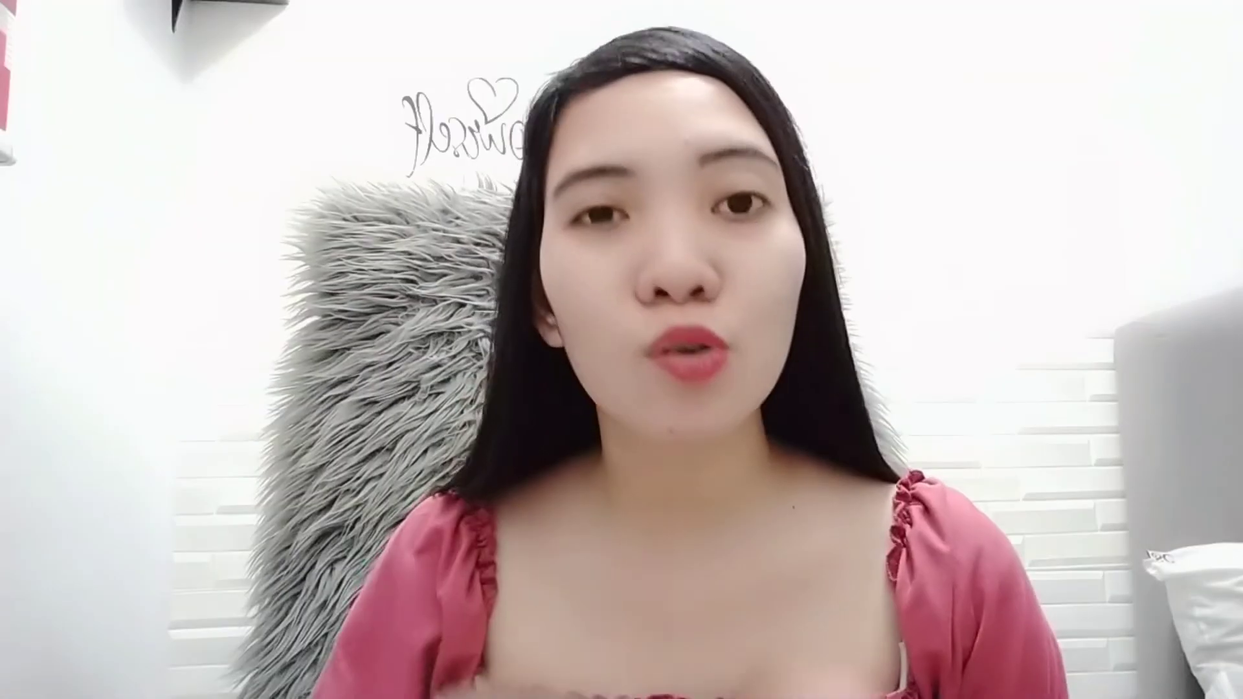